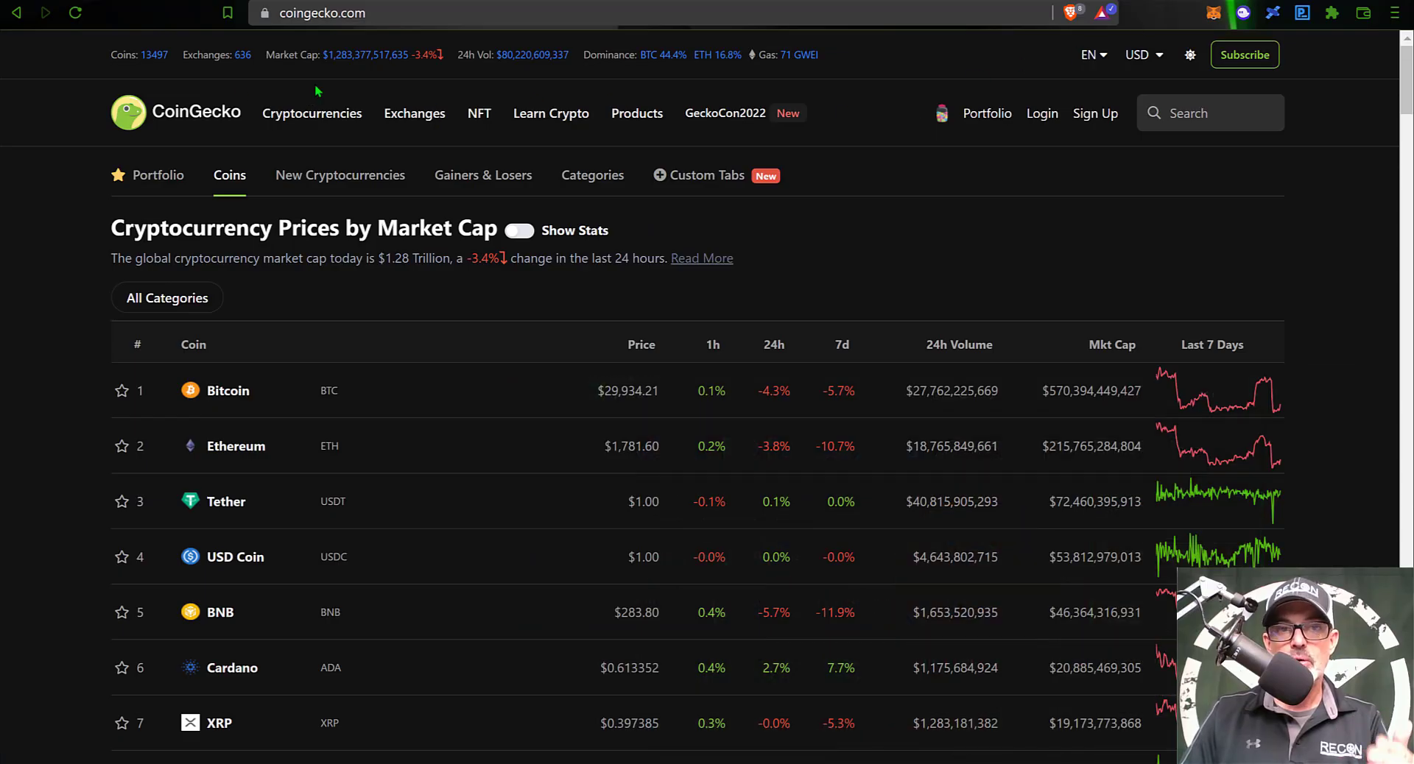
# Open CoinGecko's Derivatives ranking from the Exchanges menu
pyautogui.moveTo(425, 117)
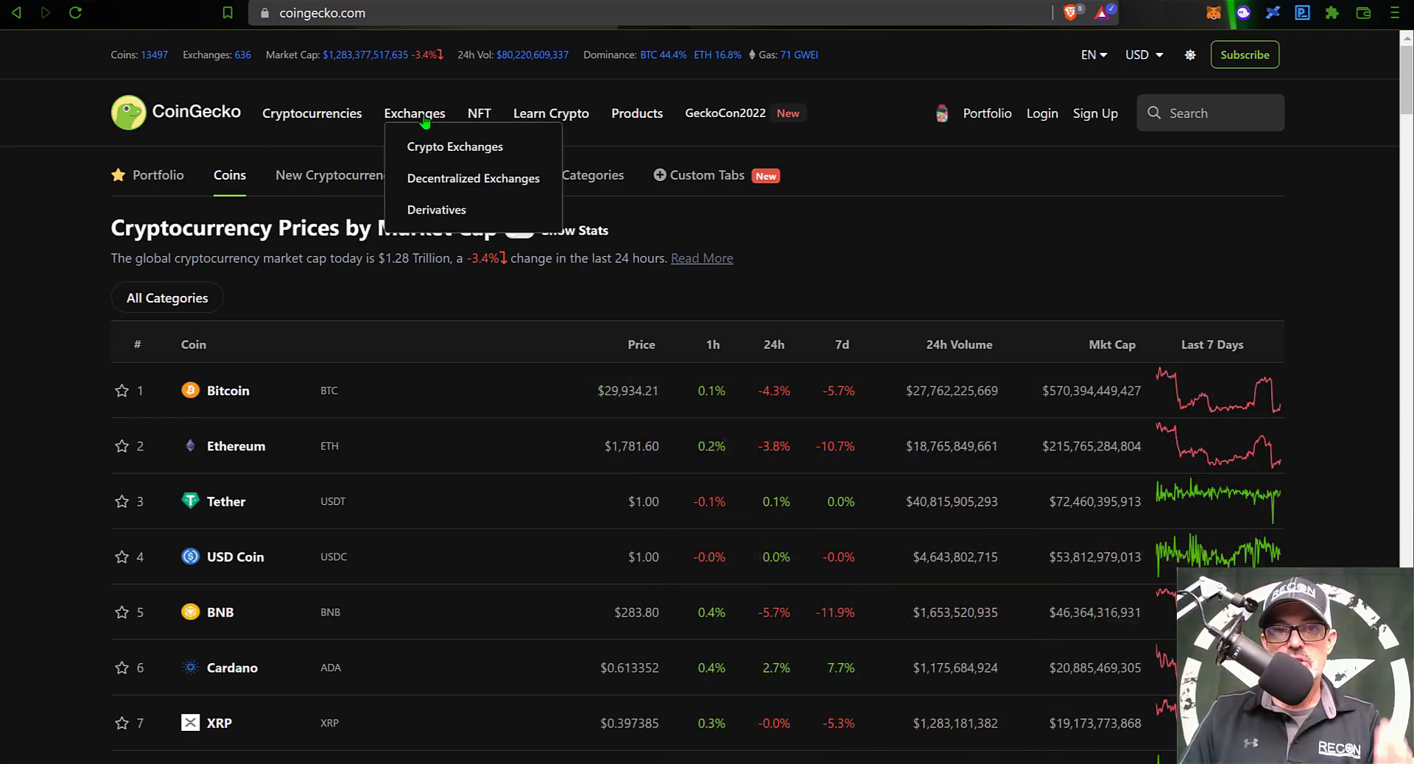
pyautogui.click(436, 211)
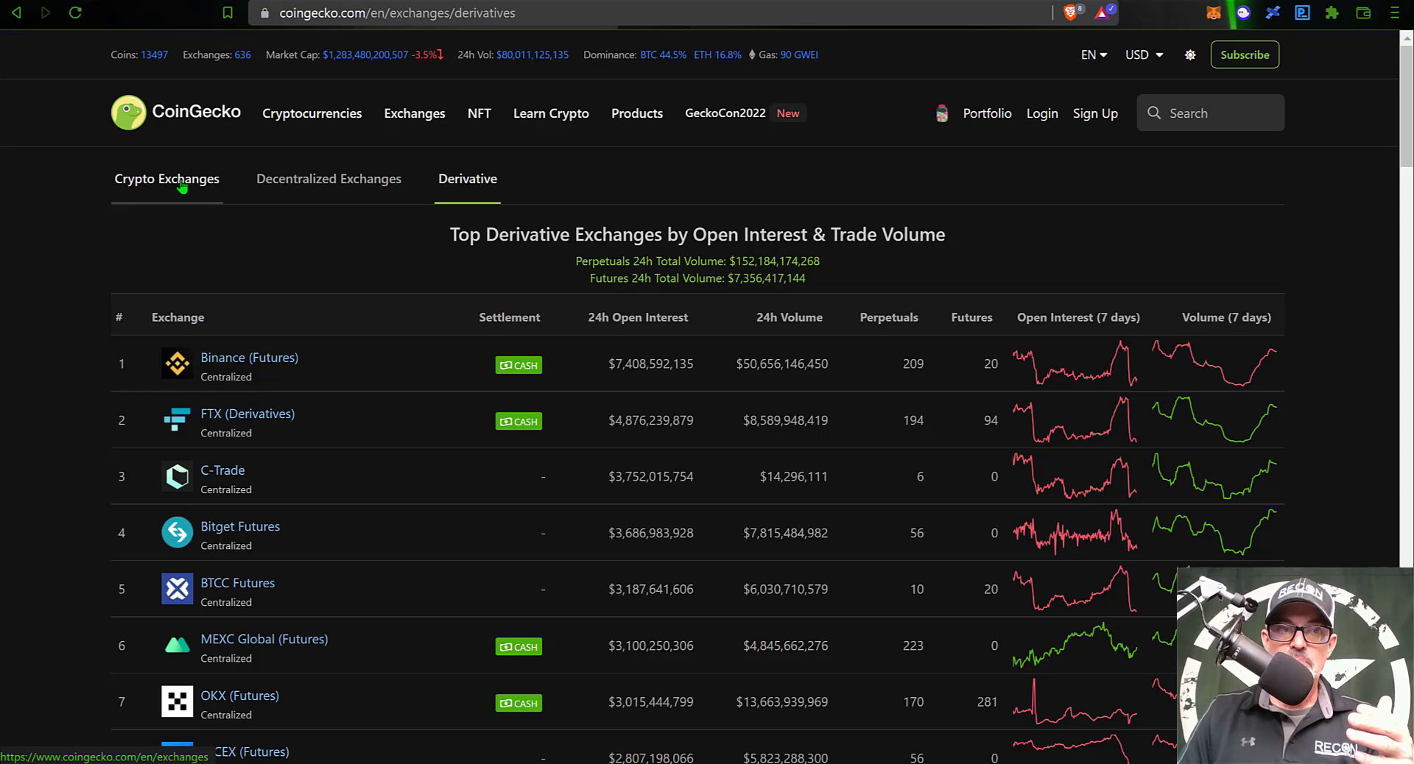
# Show CoinGecko's spot Crypto Exchanges ranking and scroll down the list
pyautogui.click(182, 188)
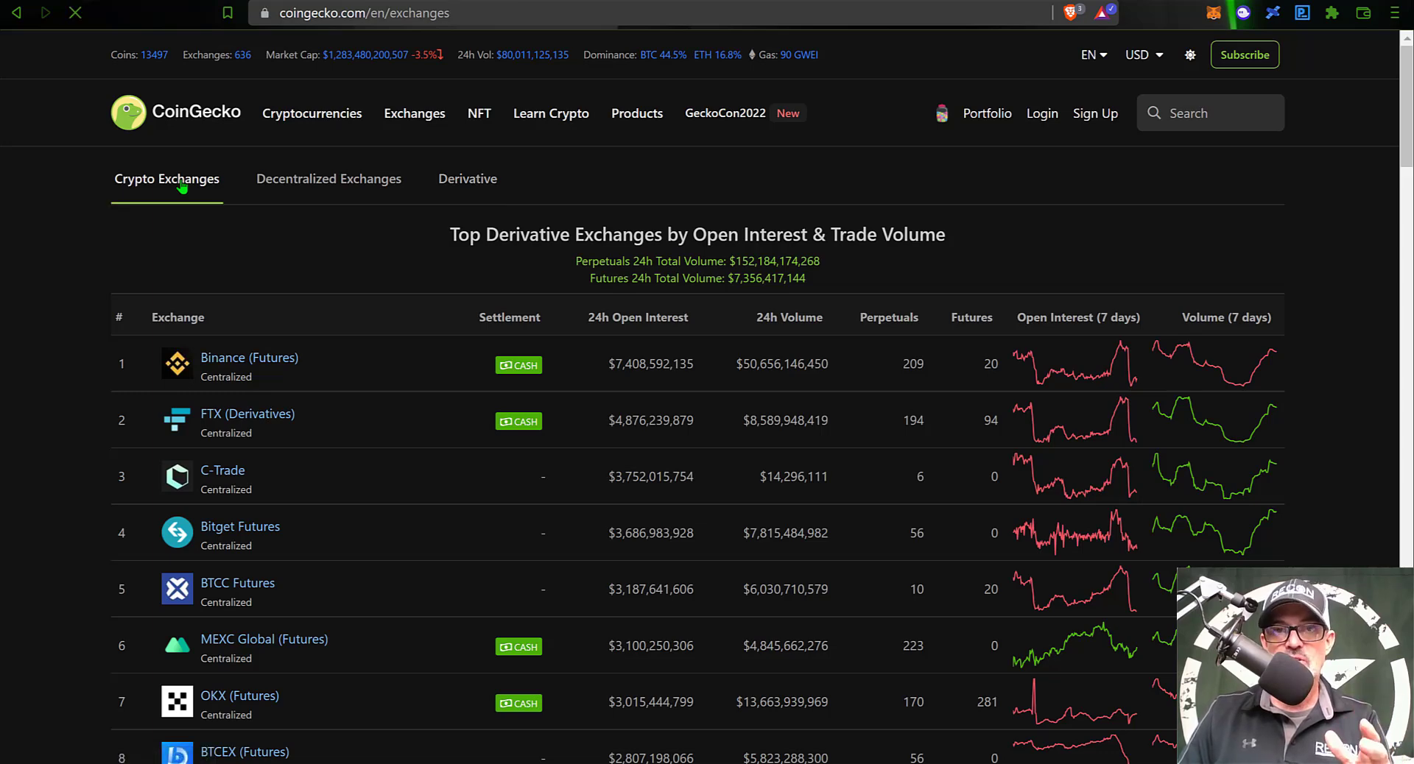
pyautogui.scroll(-2, 425, 85)
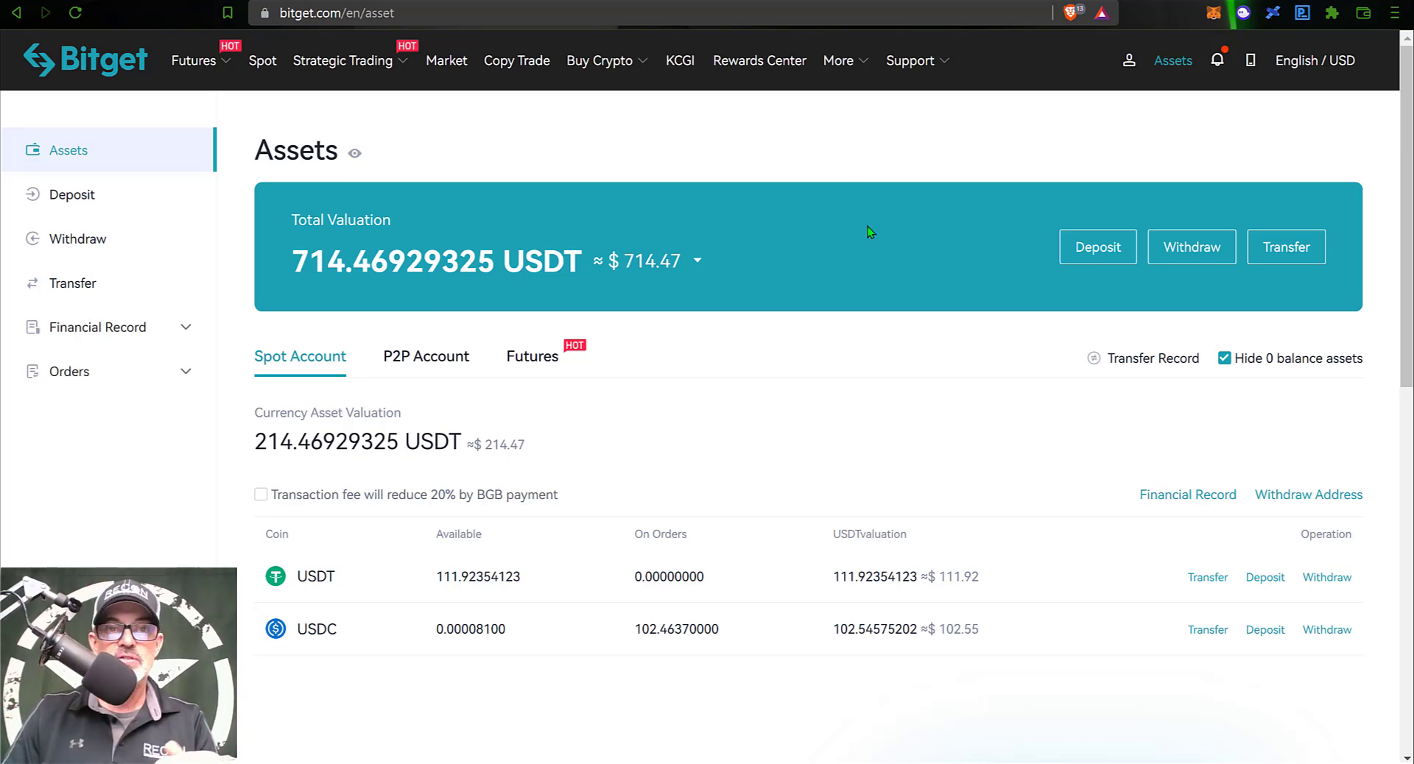
# Open the USDT Deposit page from the Bitget Assets overview
pyautogui.click(1098, 248)
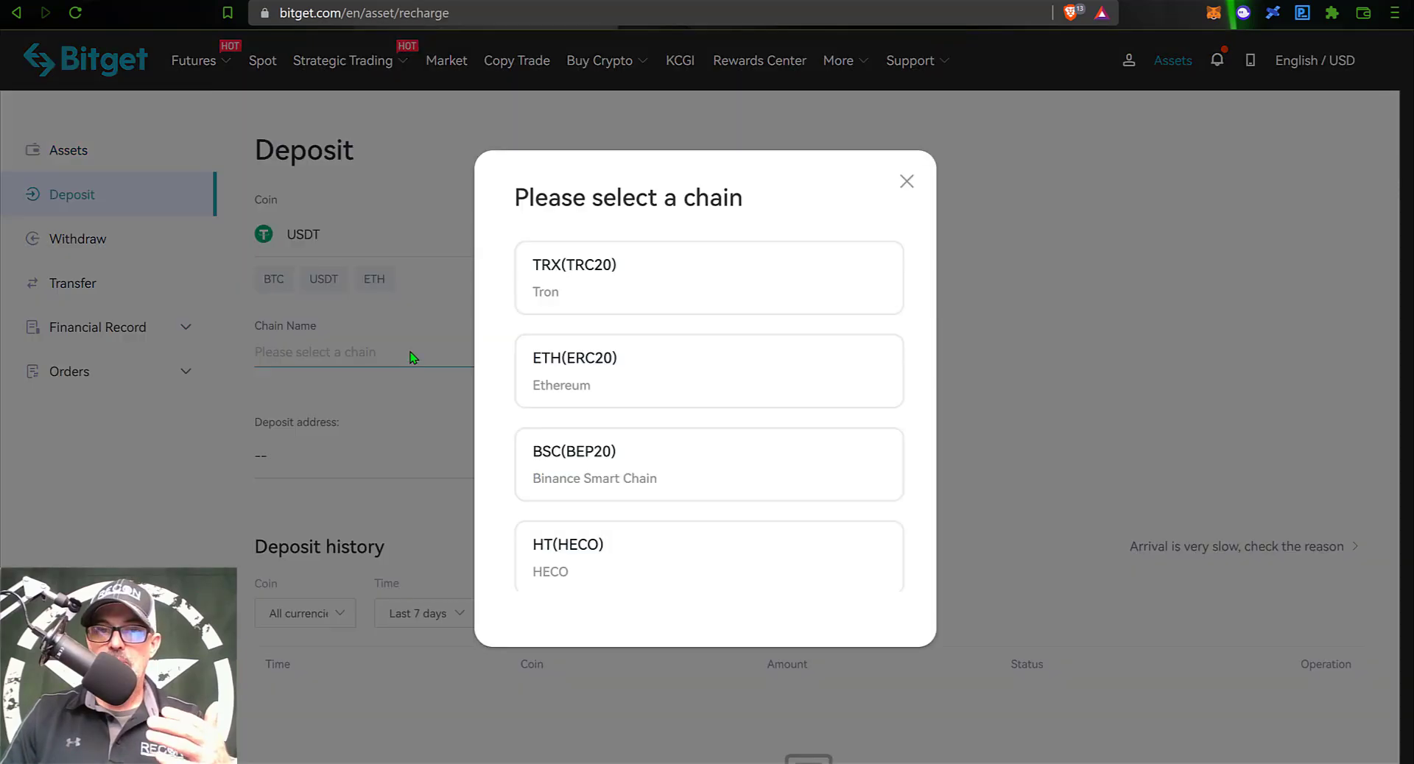
# Copy the USDT deposit address on the TRX(TRC20) network, then return to Assets
pyautogui.click(609, 277)
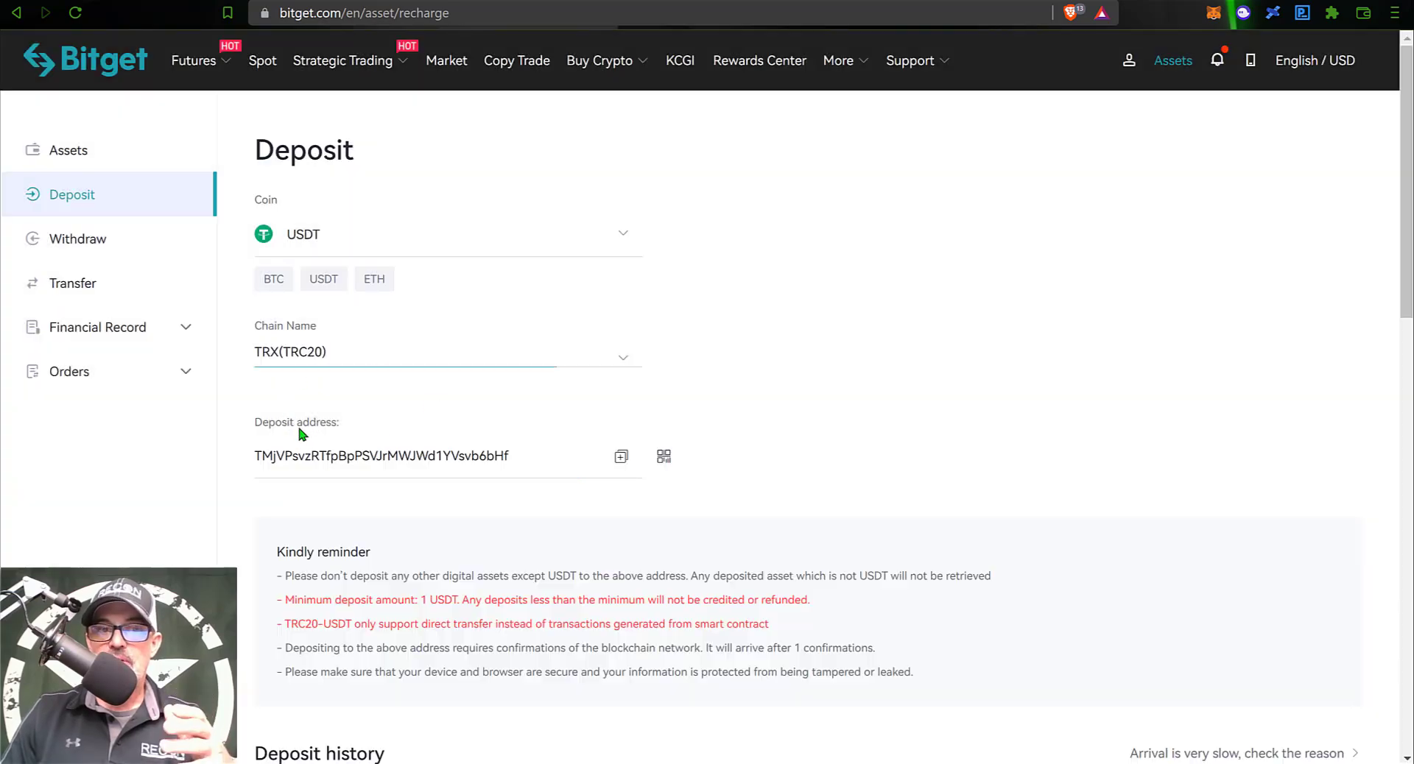
pyautogui.click(622, 458)
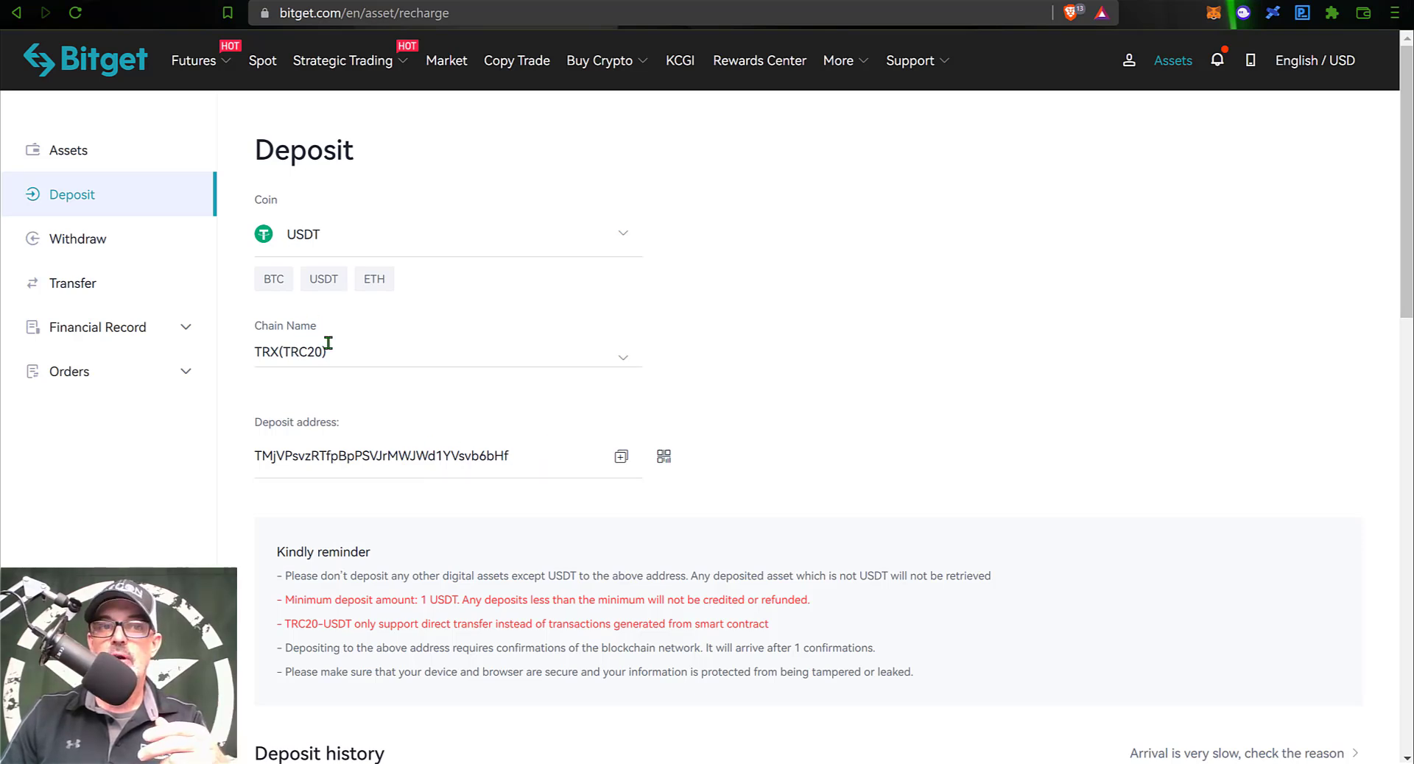
pyautogui.hotkey('alt', 'Left')
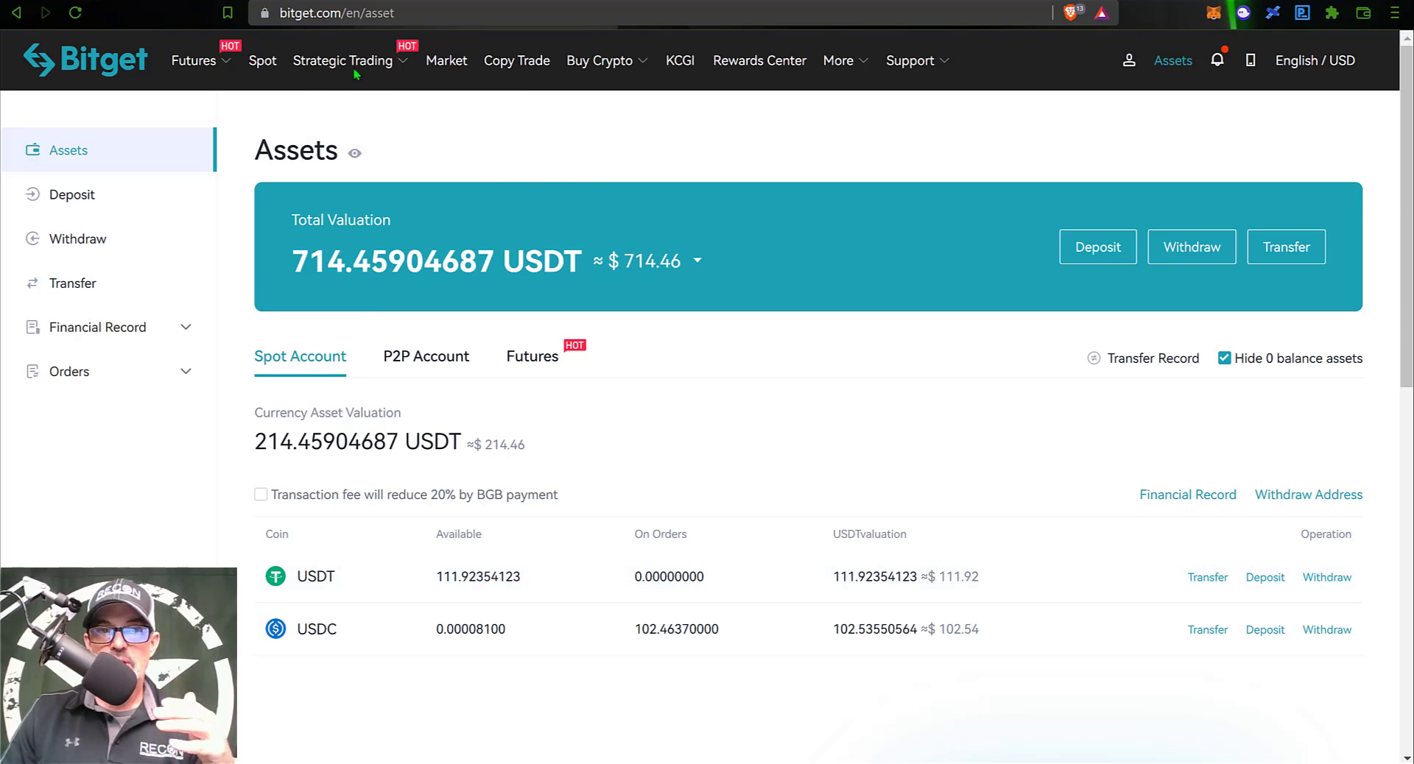
# Open Spot Strategy Trading on the SOL/USDT grid page and bring up the pair list
pyautogui.moveTo(355, 72)
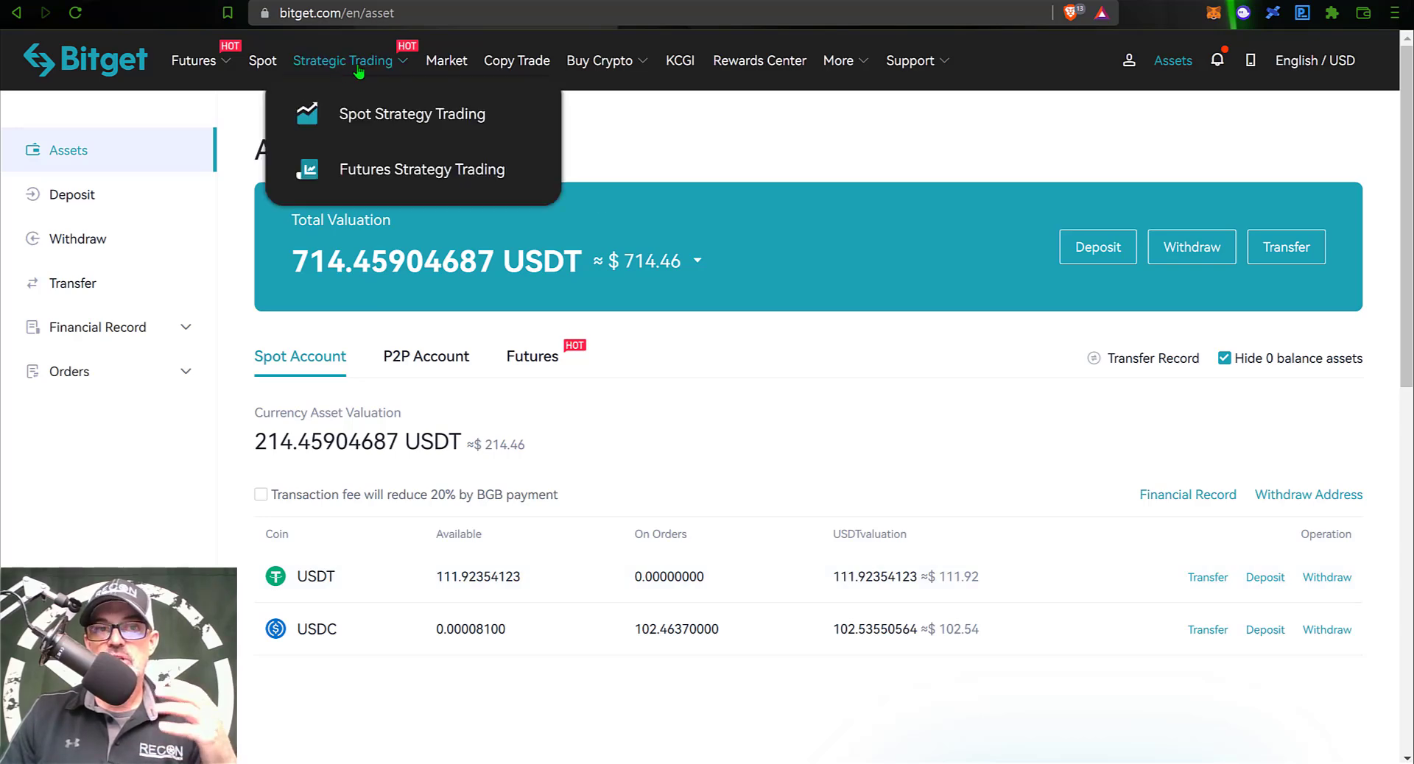
pyautogui.click(398, 117)
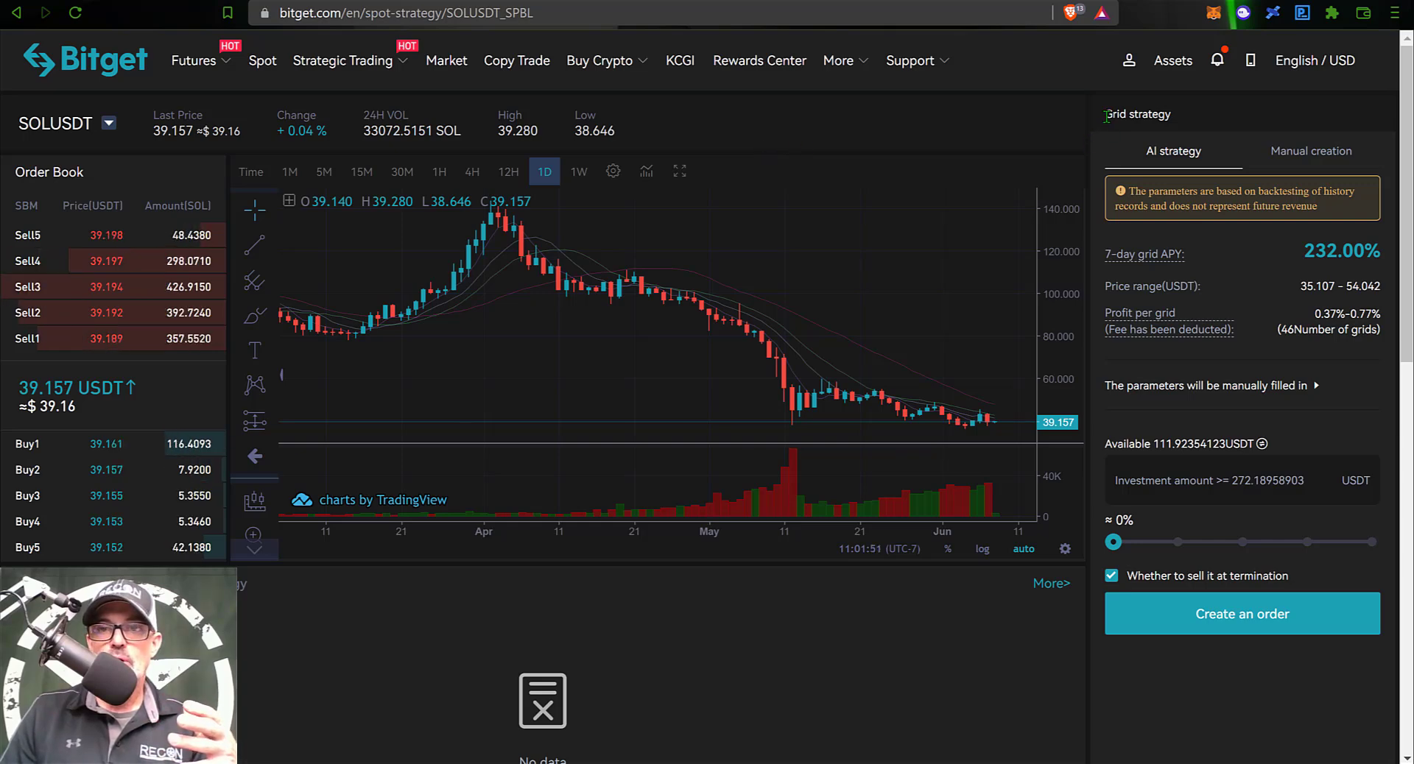
pyautogui.moveTo(1103, 112); pyautogui.dragTo(1182, 122)
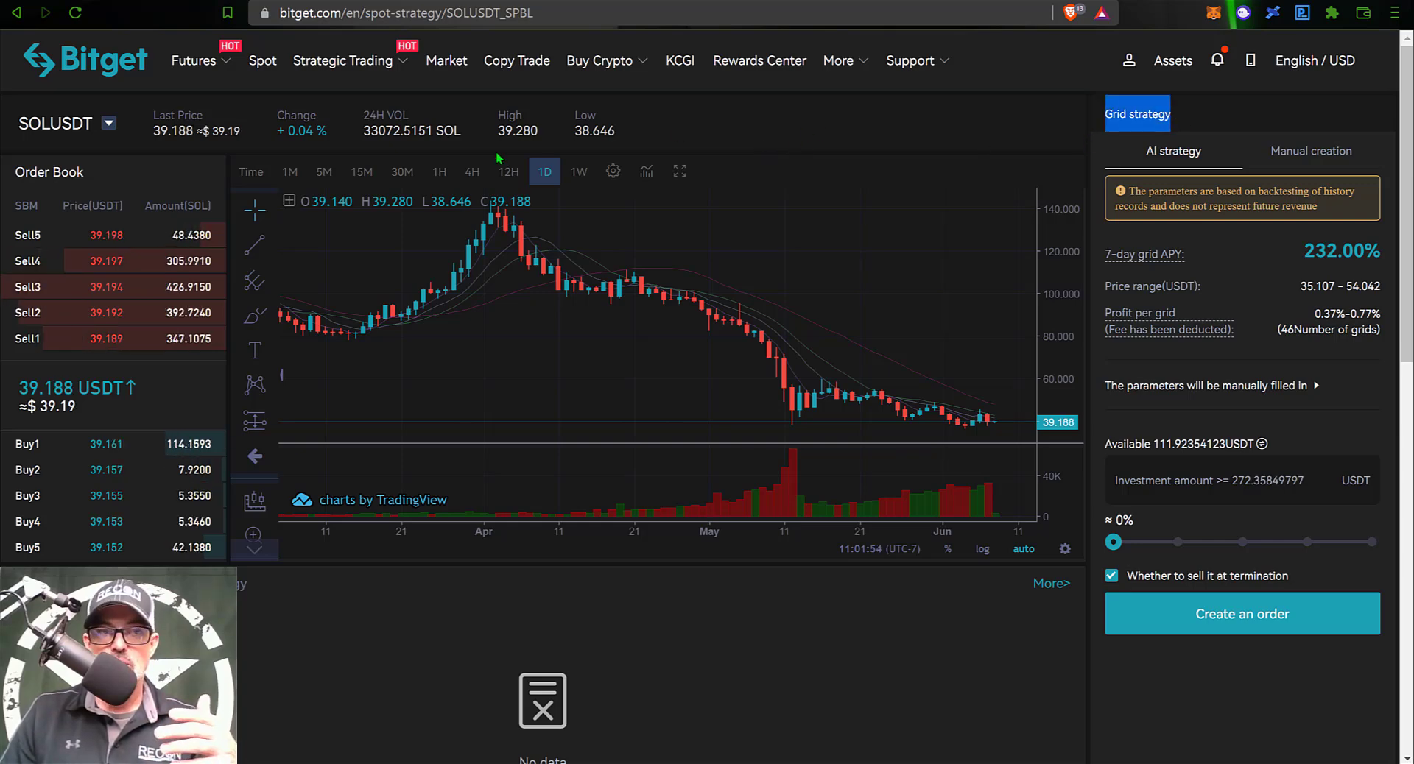
pyautogui.click(83, 126)
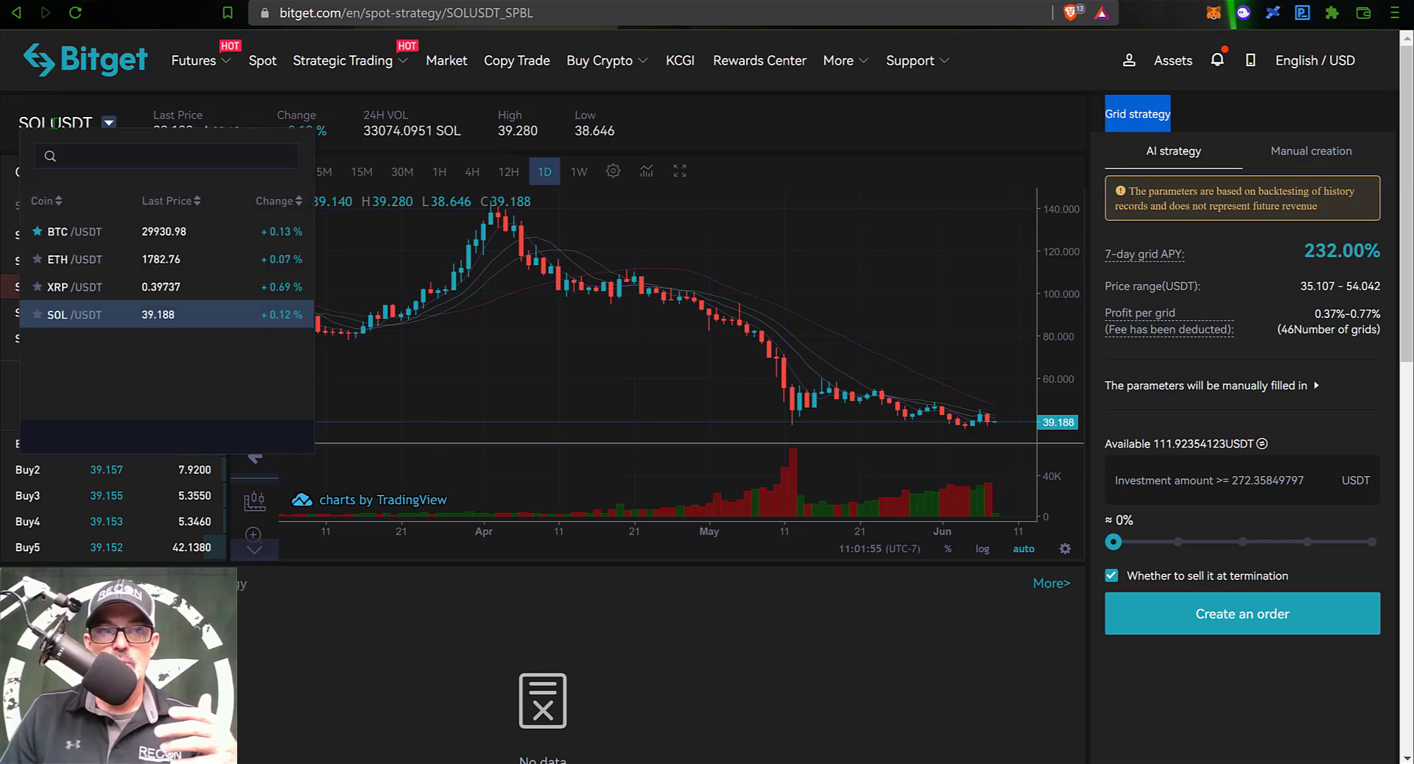
# Switch the spot grid strategy to BTC/USDT and check its 7-day APY
pyautogui.click(83, 233)
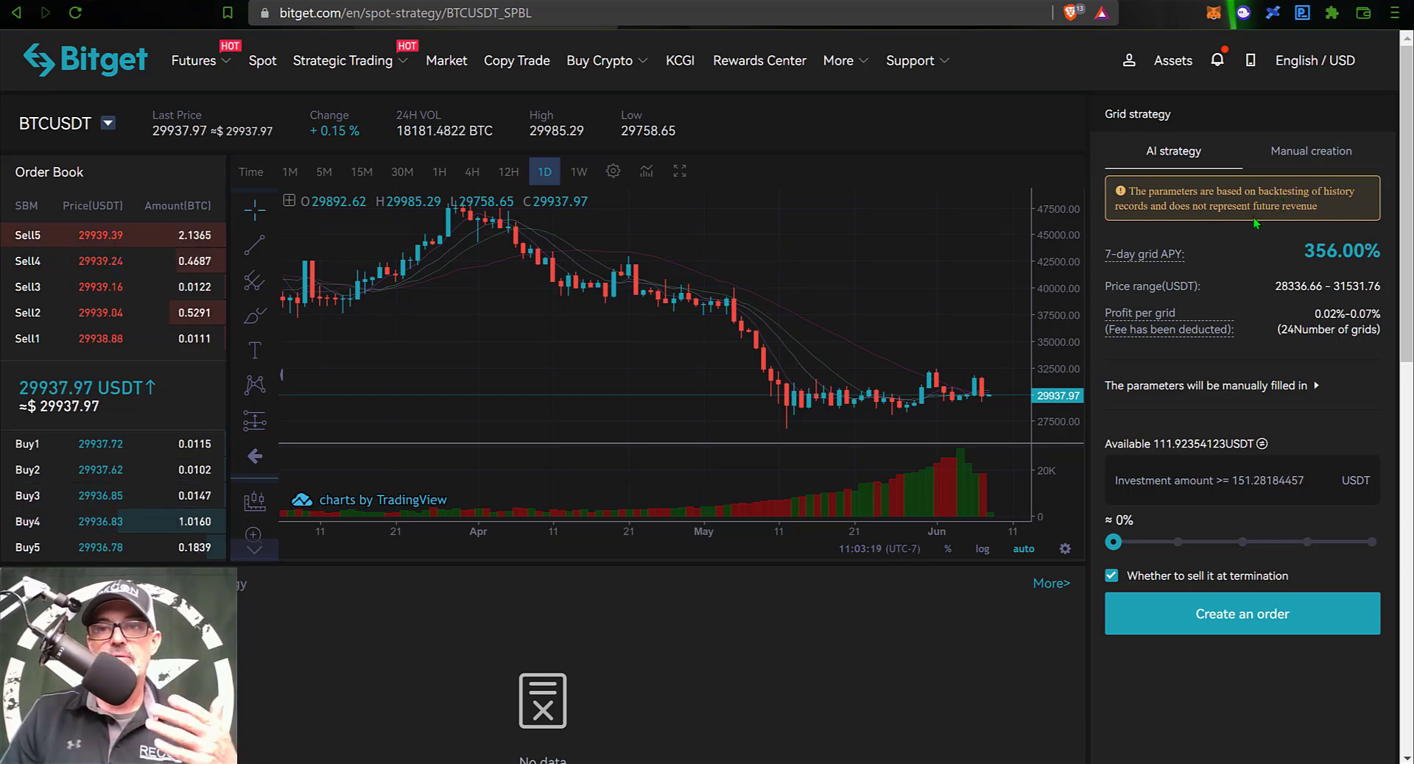
pyautogui.moveTo(1113, 254)
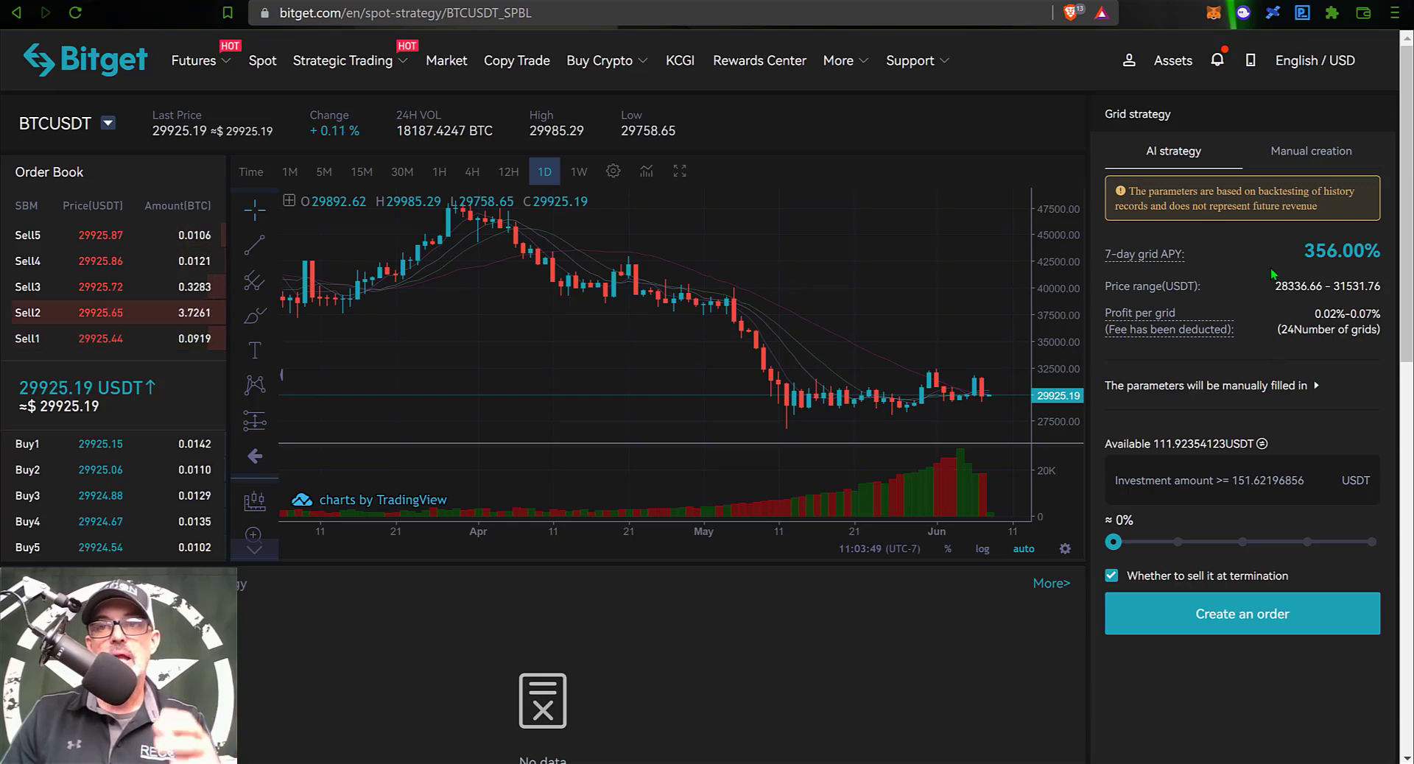
# Switch the BTCUSDT grid panel to the Manual creation form
pyautogui.click(1308, 154)
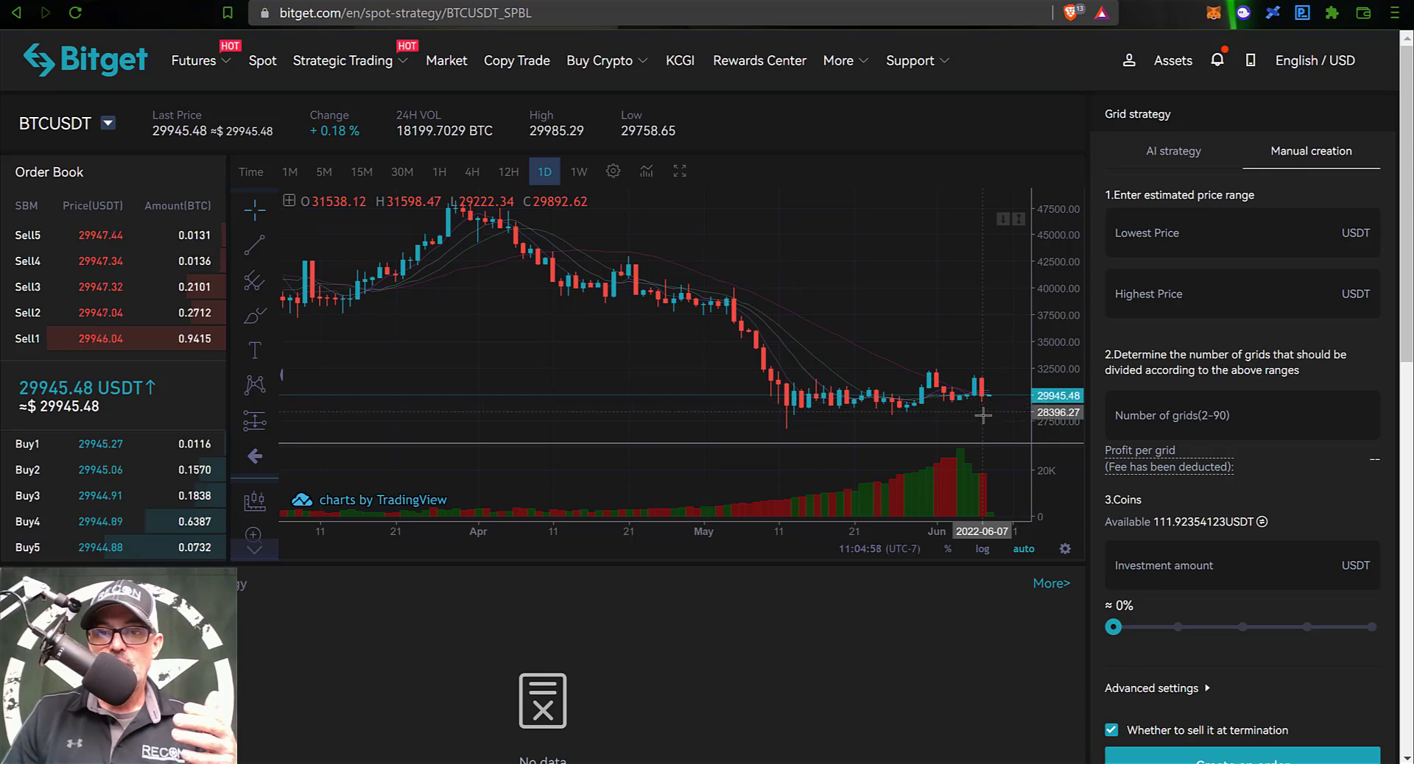
# Enter a grid price range of 28000 to 32500 USDT
pyautogui.click(1187, 234)
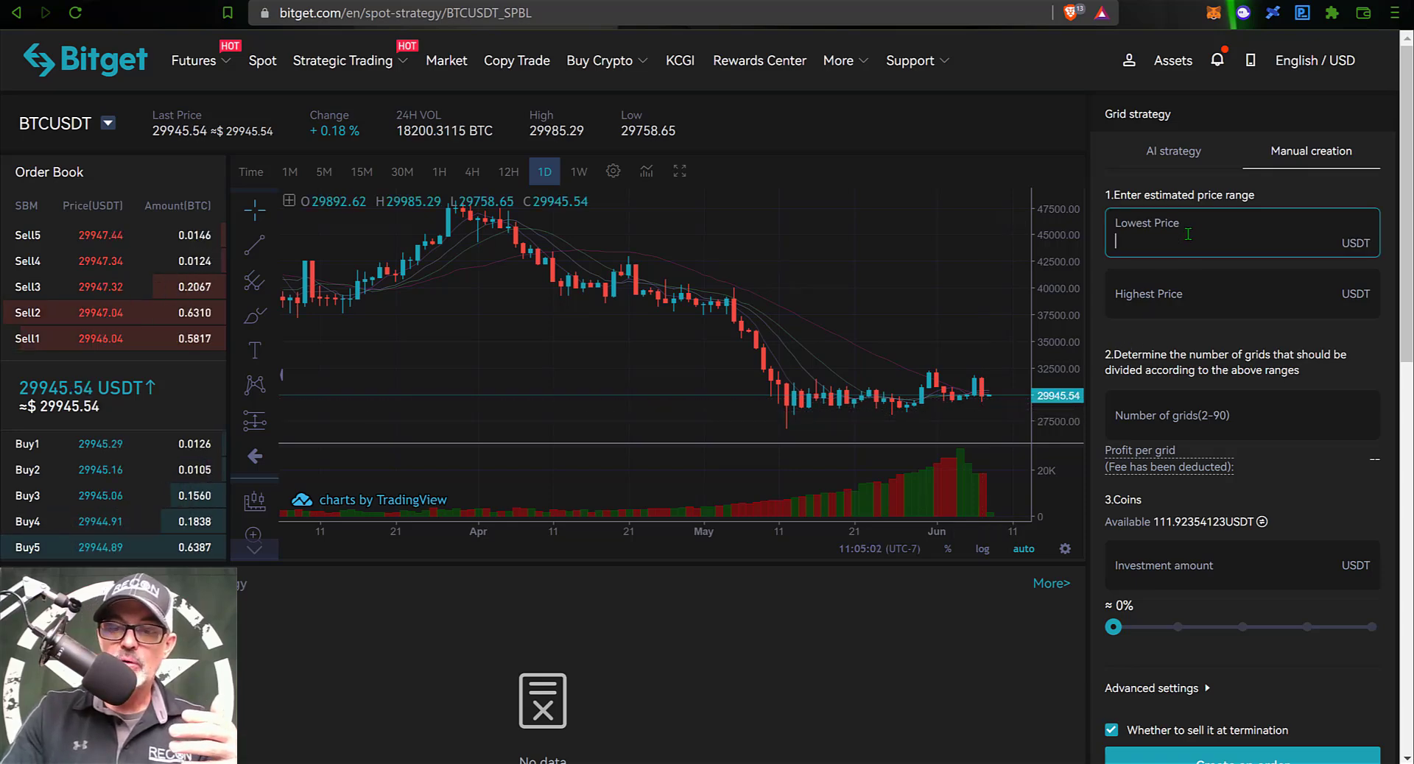
pyautogui.write('28000')
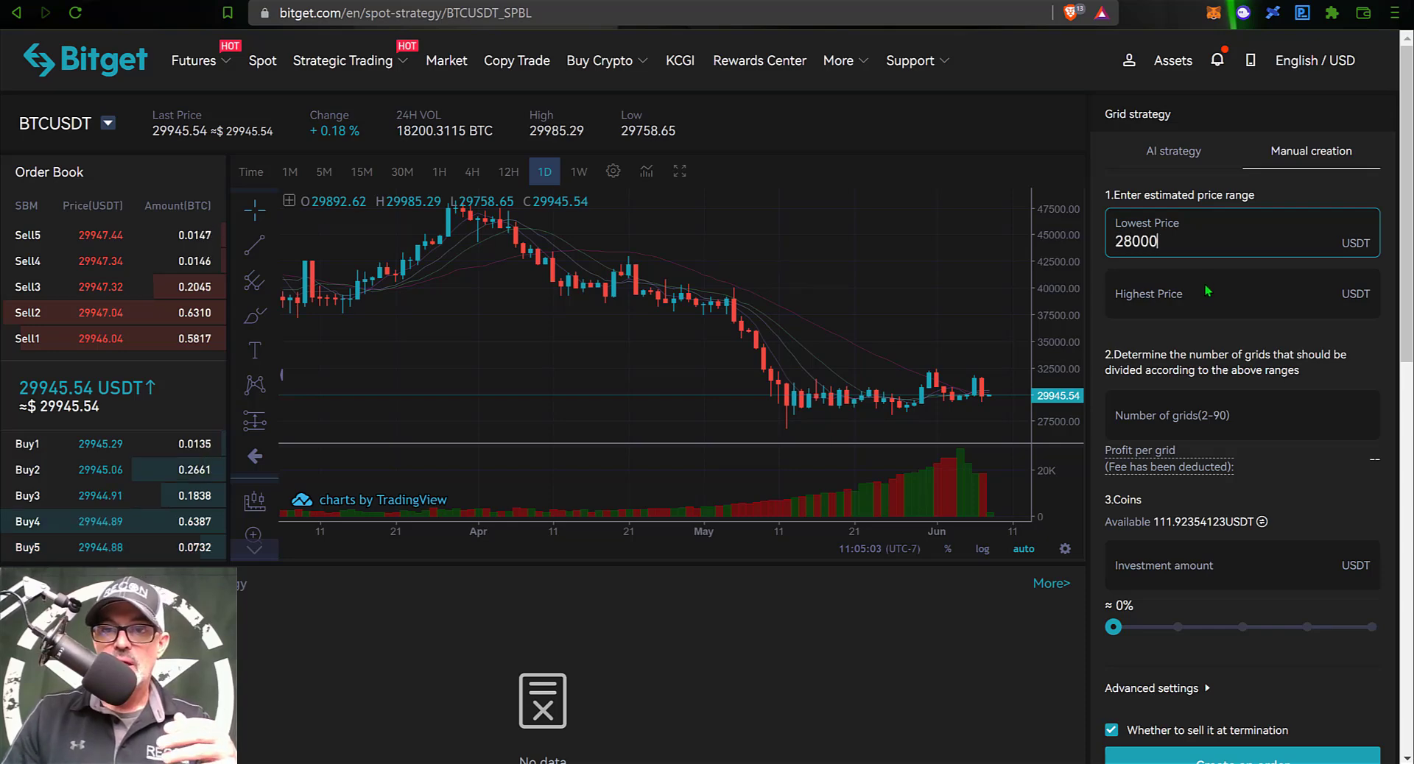
pyautogui.click(1207, 296)
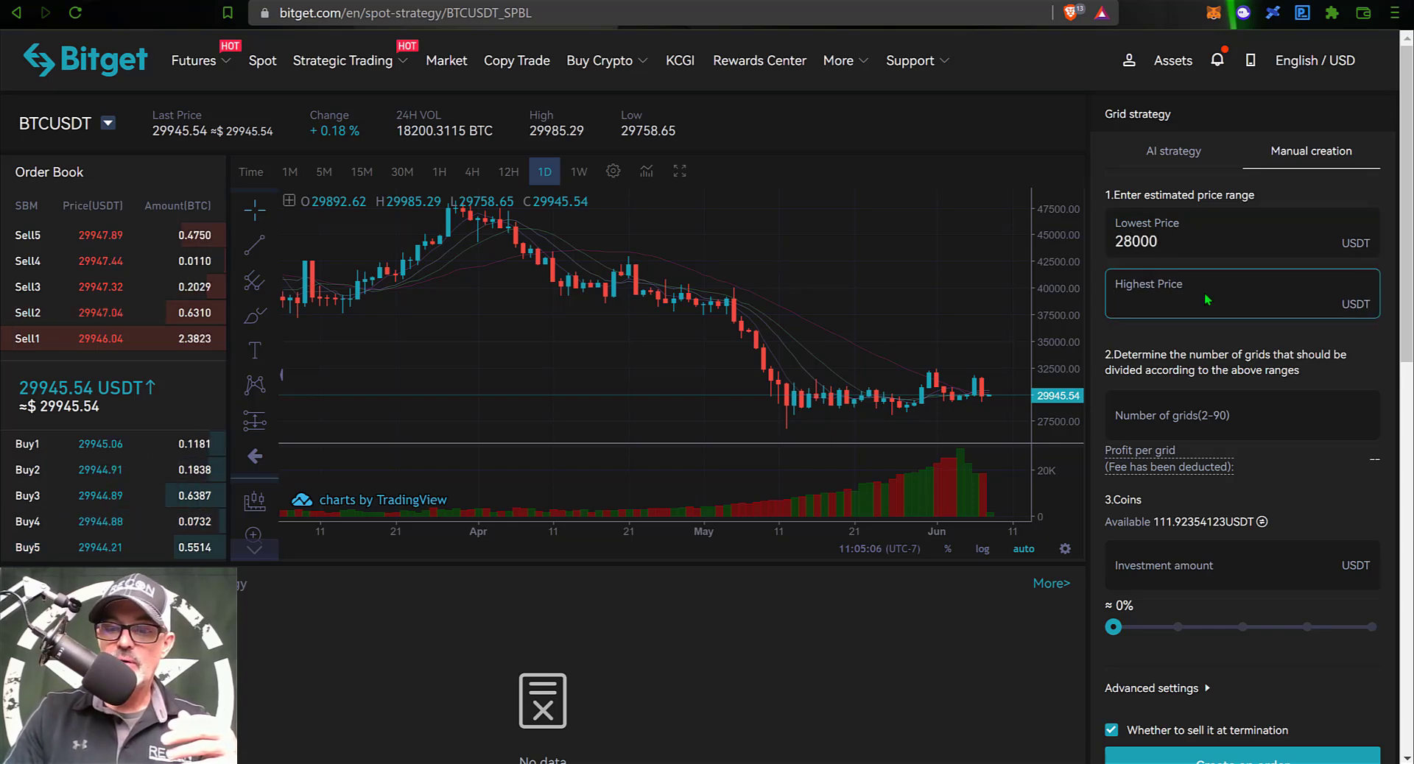
pyautogui.write('32500')
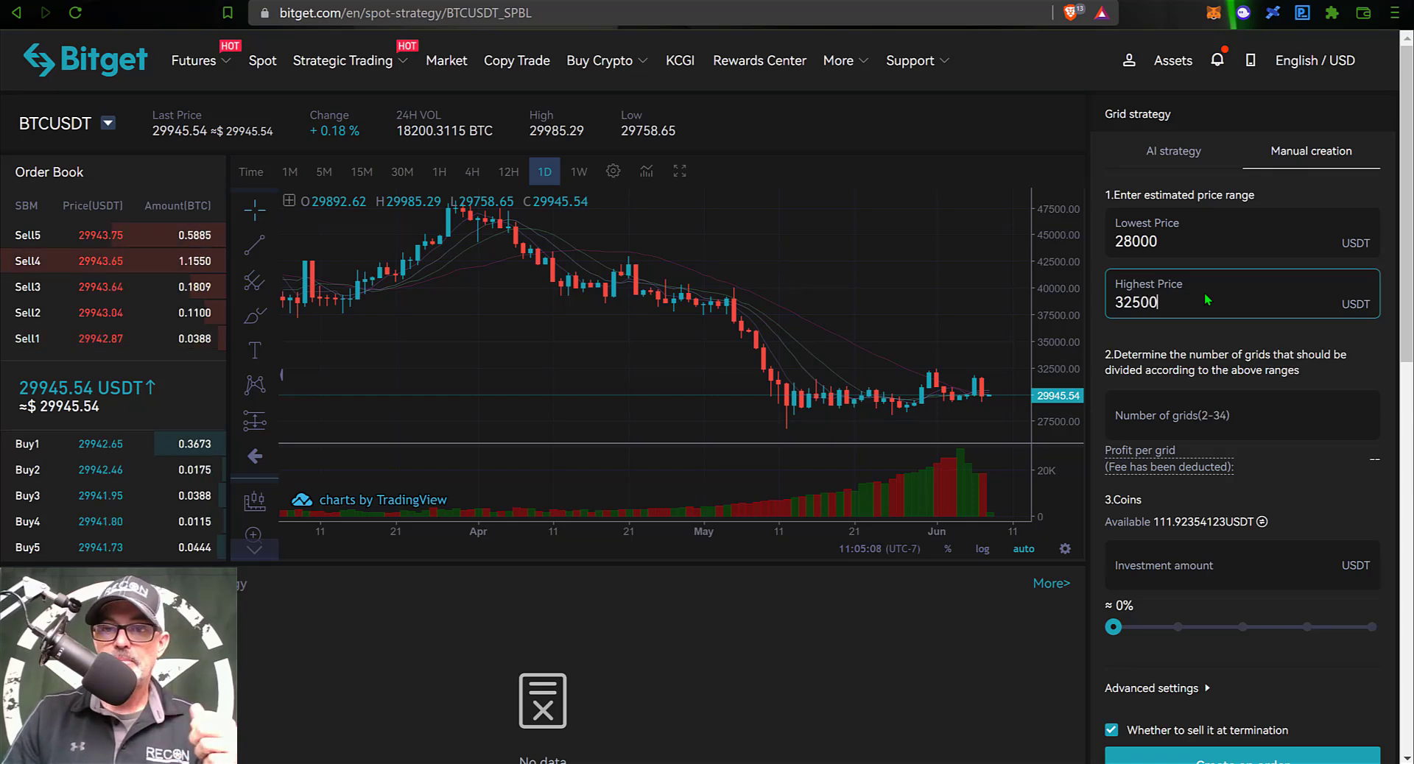
pyautogui.moveTo(1120, 355); pyautogui.dragTo(1186, 355)
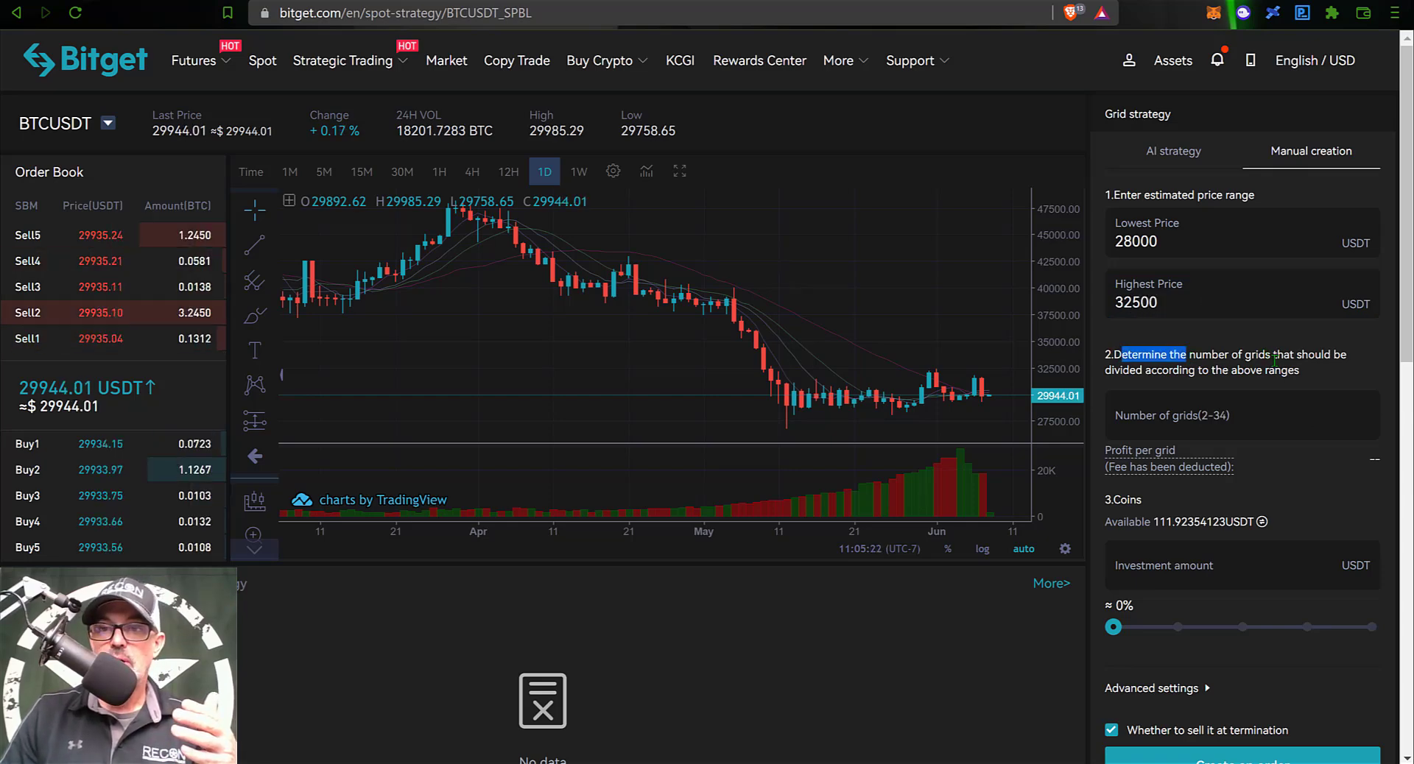
pyautogui.moveTo(1275, 361); pyautogui.dragTo(1306, 372)
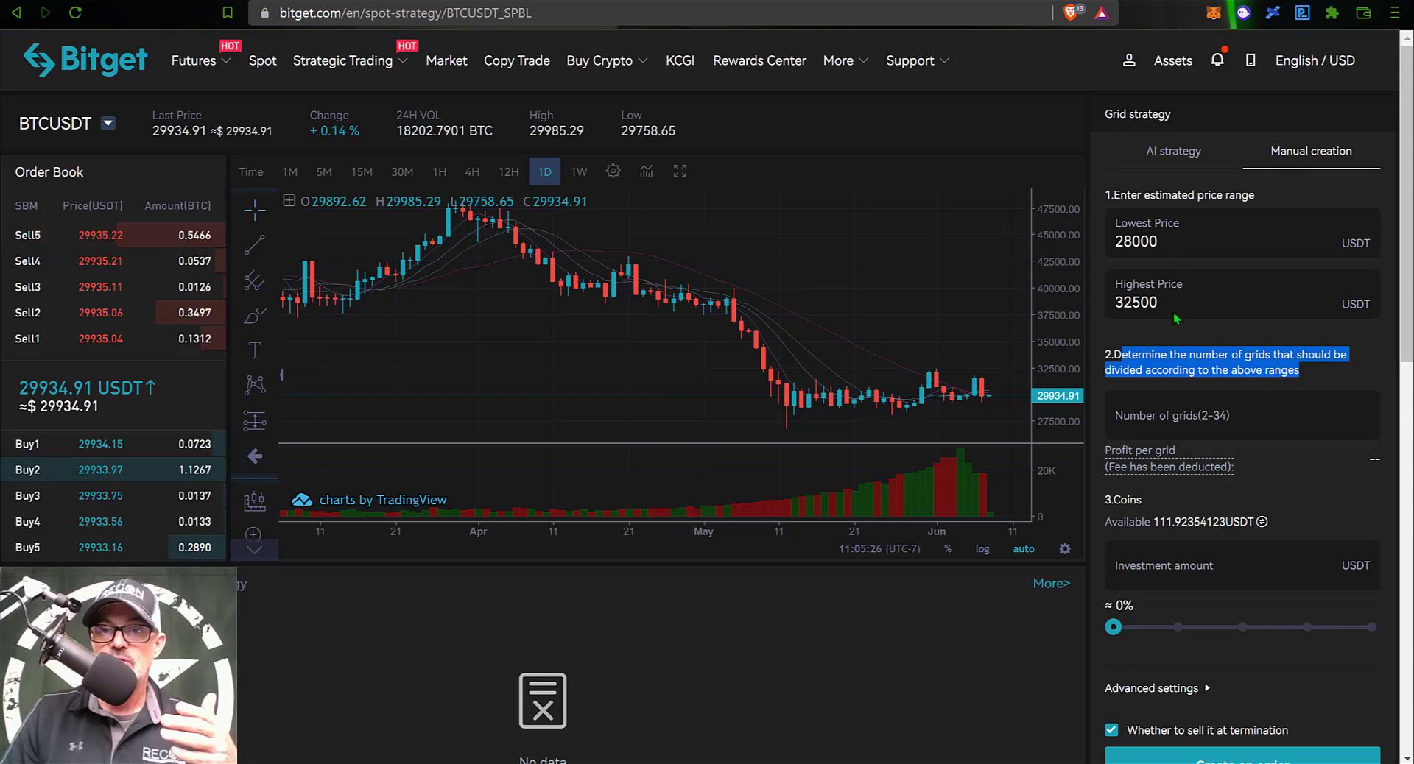
# Set the number of grids to 15 and review the 0.53%–0.67% profit per grid
pyautogui.click(1201, 418)
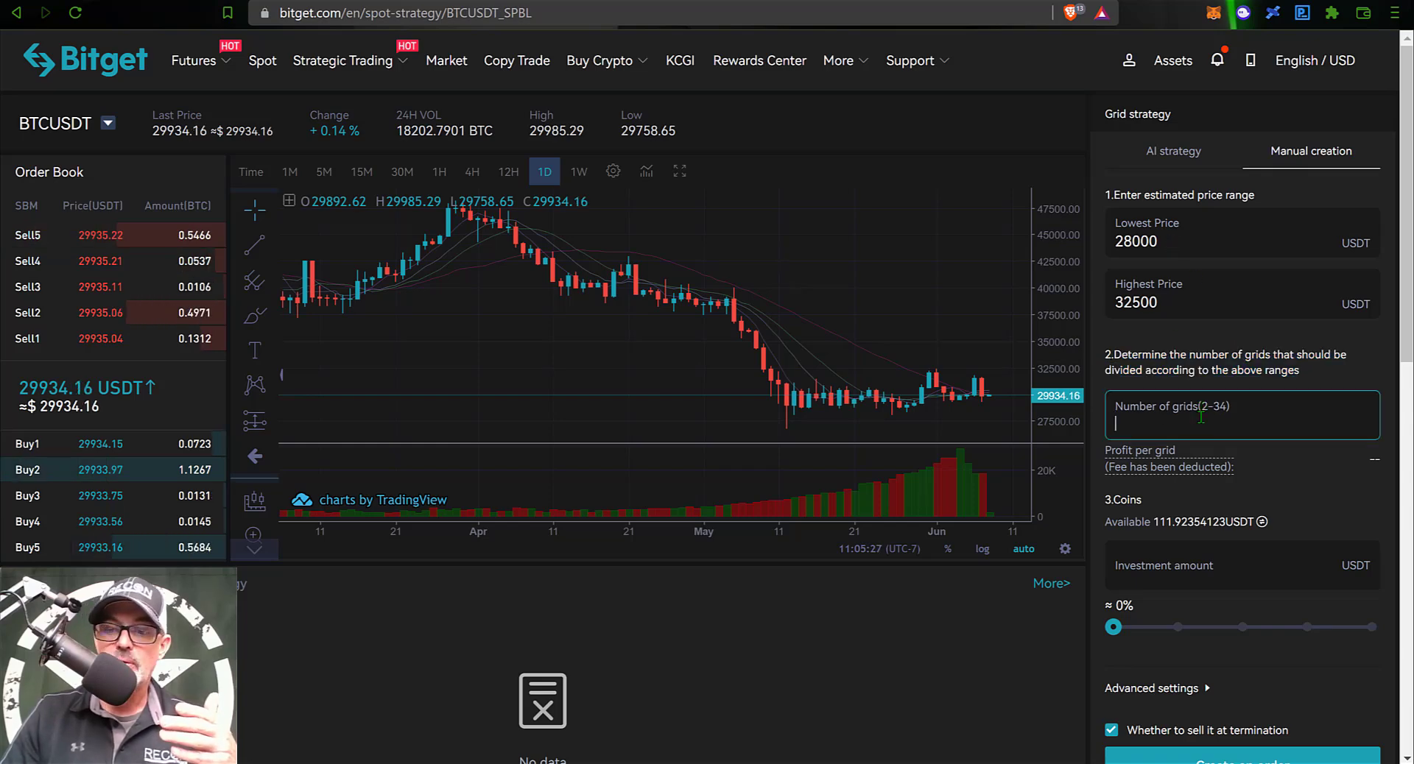
pyautogui.write('20')
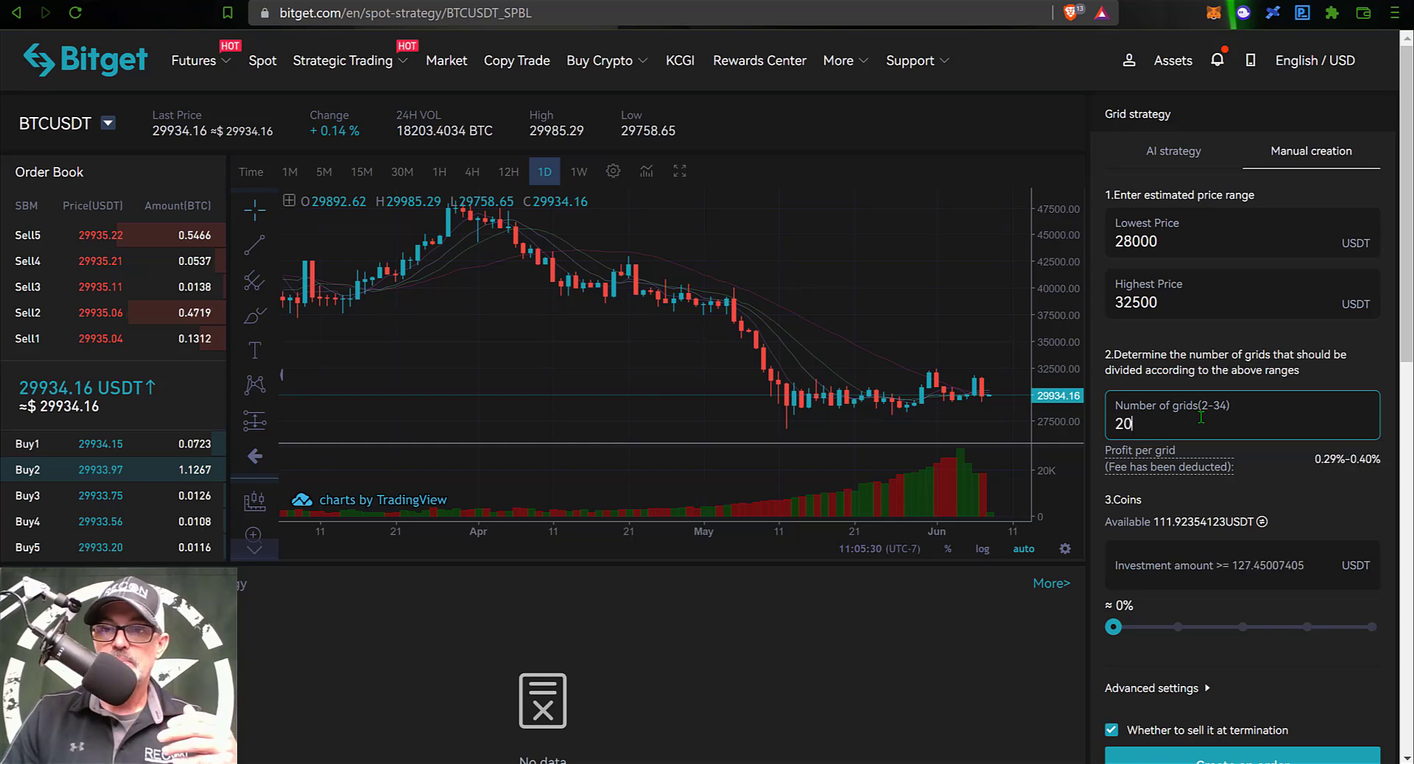
pyautogui.moveTo(1136, 455)
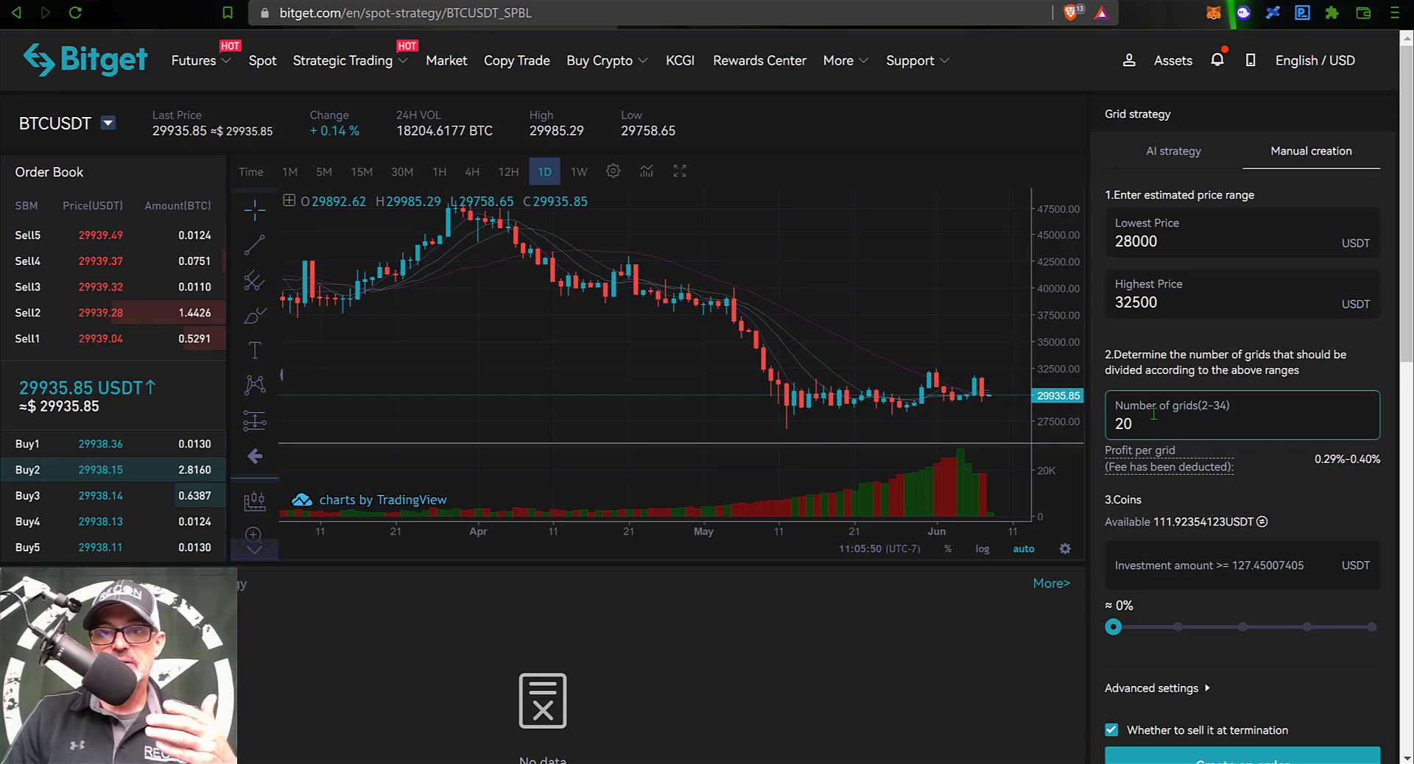
pyautogui.doubleClick(1111, 424)
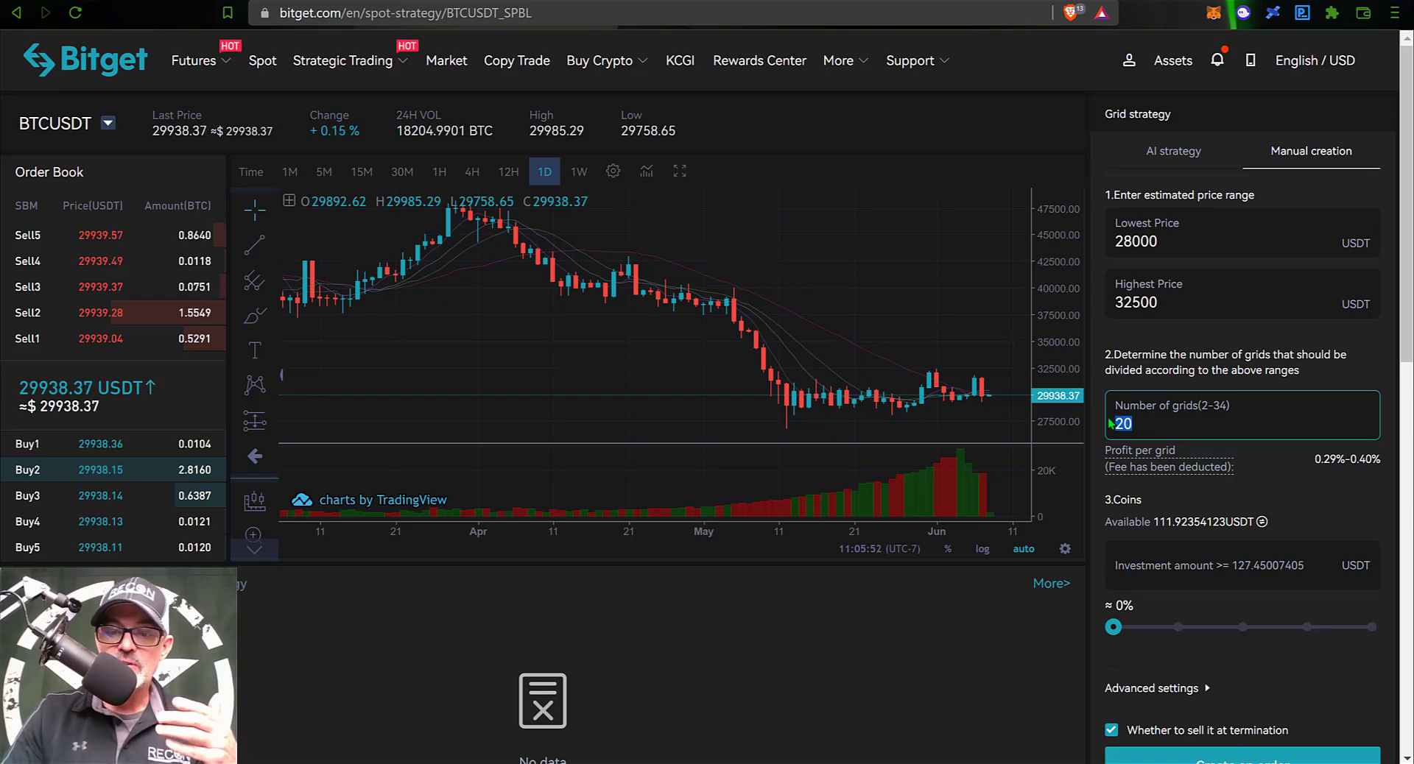
pyautogui.write('15')
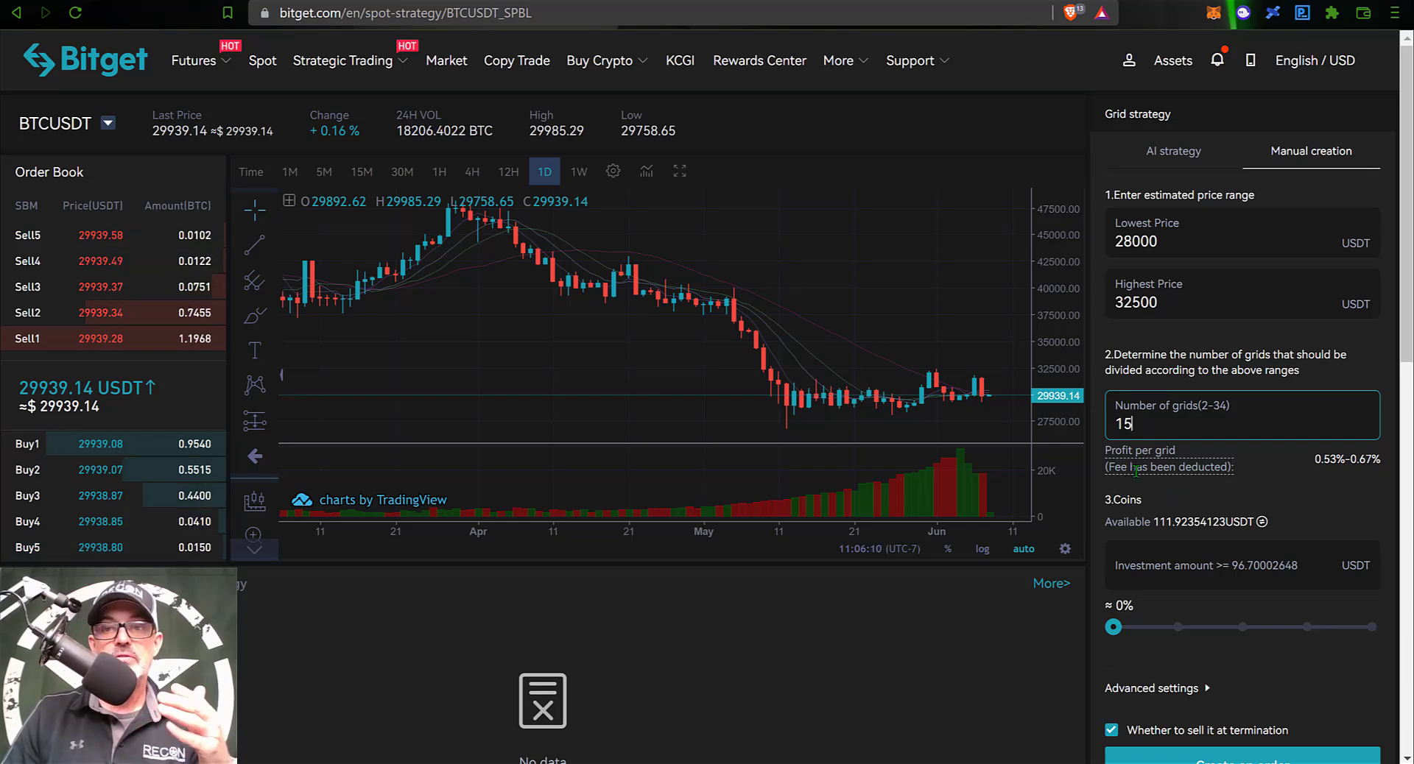
pyautogui.moveTo(1177, 480)
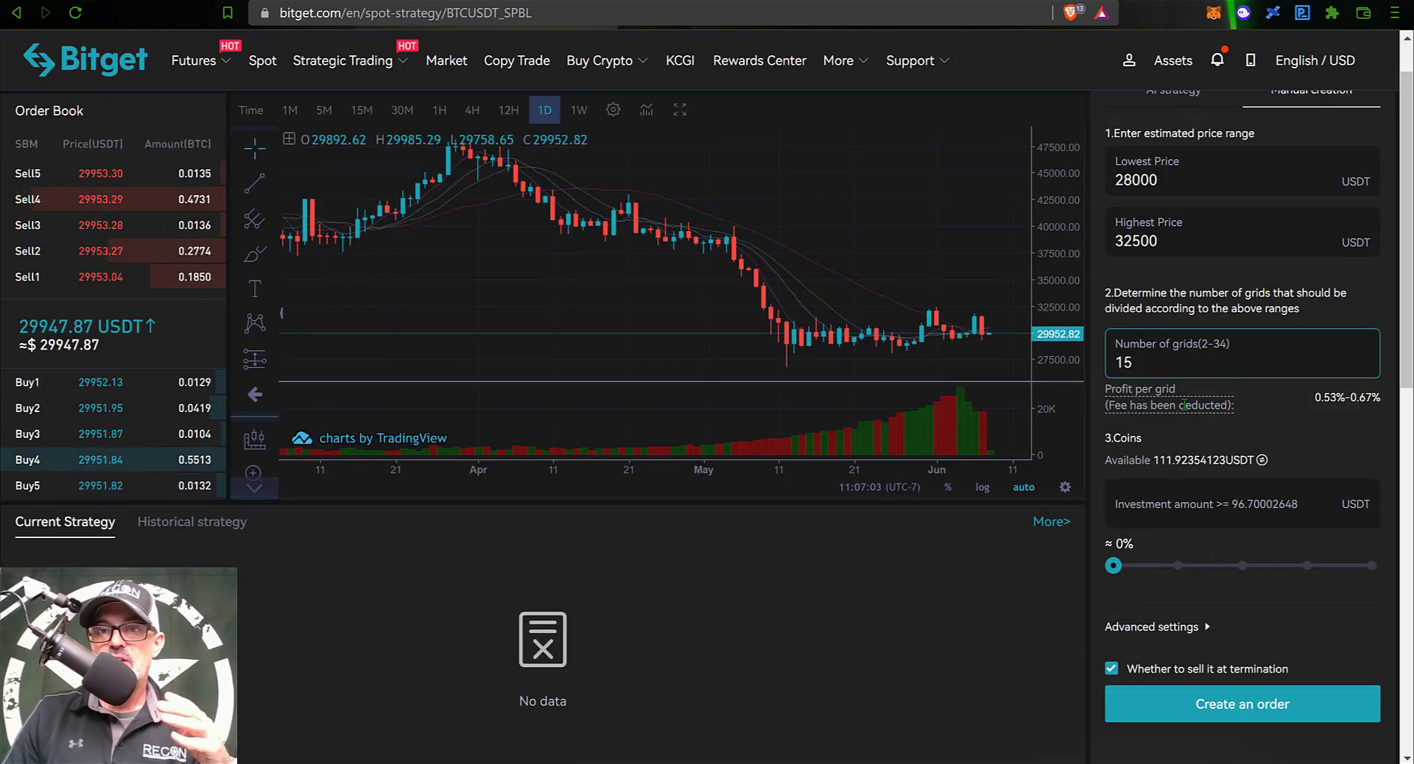
pyautogui.moveTo(1152, 403)
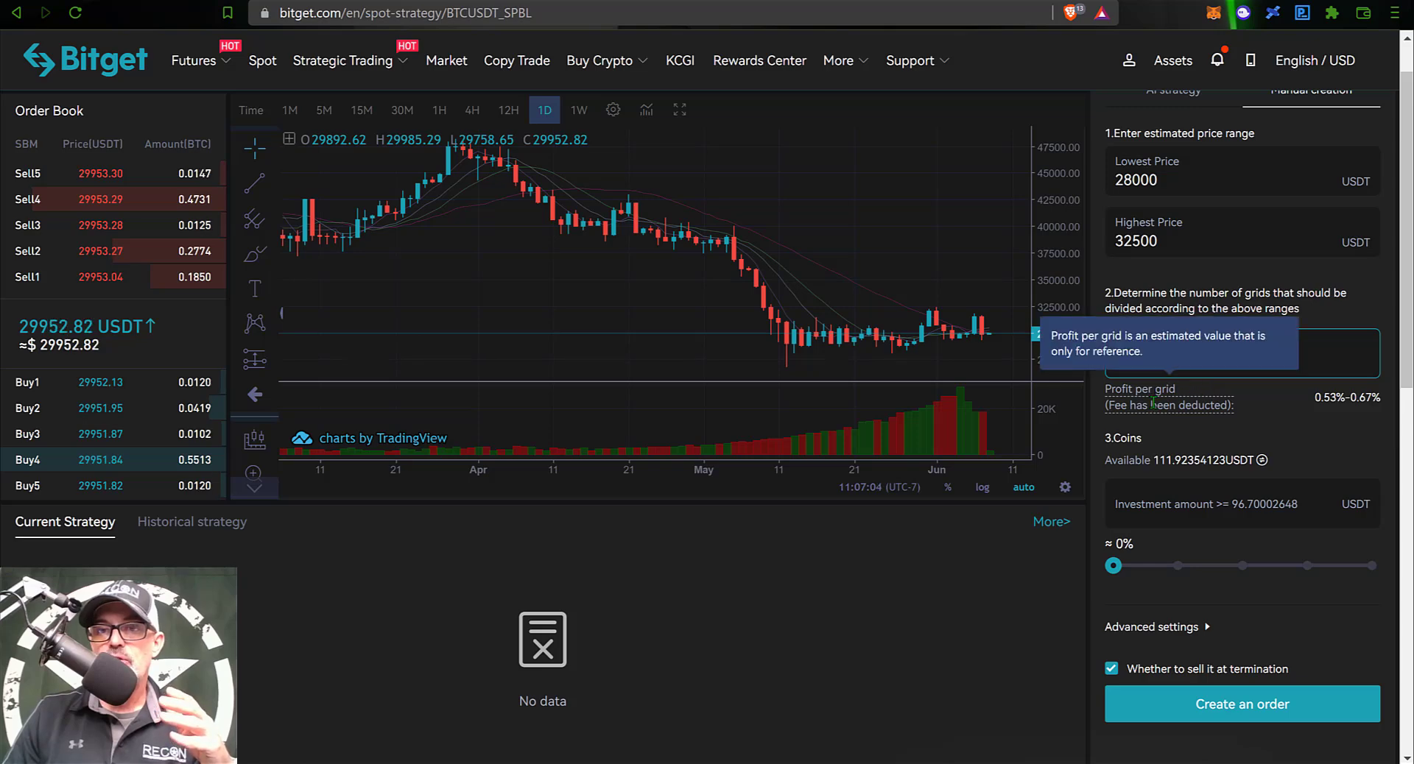
# Expand Advanced settings and scroll through the grid order mode options
pyautogui.click(1170, 635)
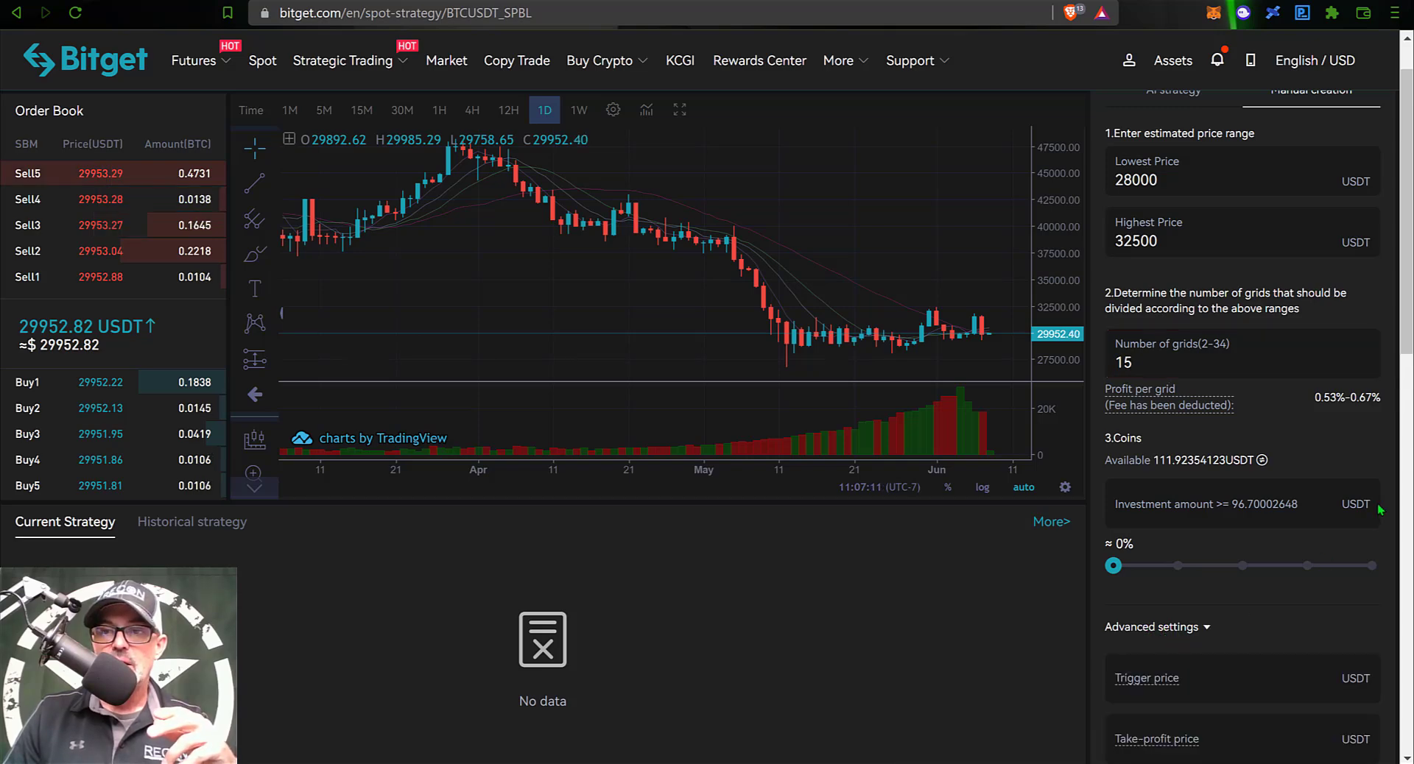
pyautogui.moveTo(1407, 354); pyautogui.dragTo(1407, 473)
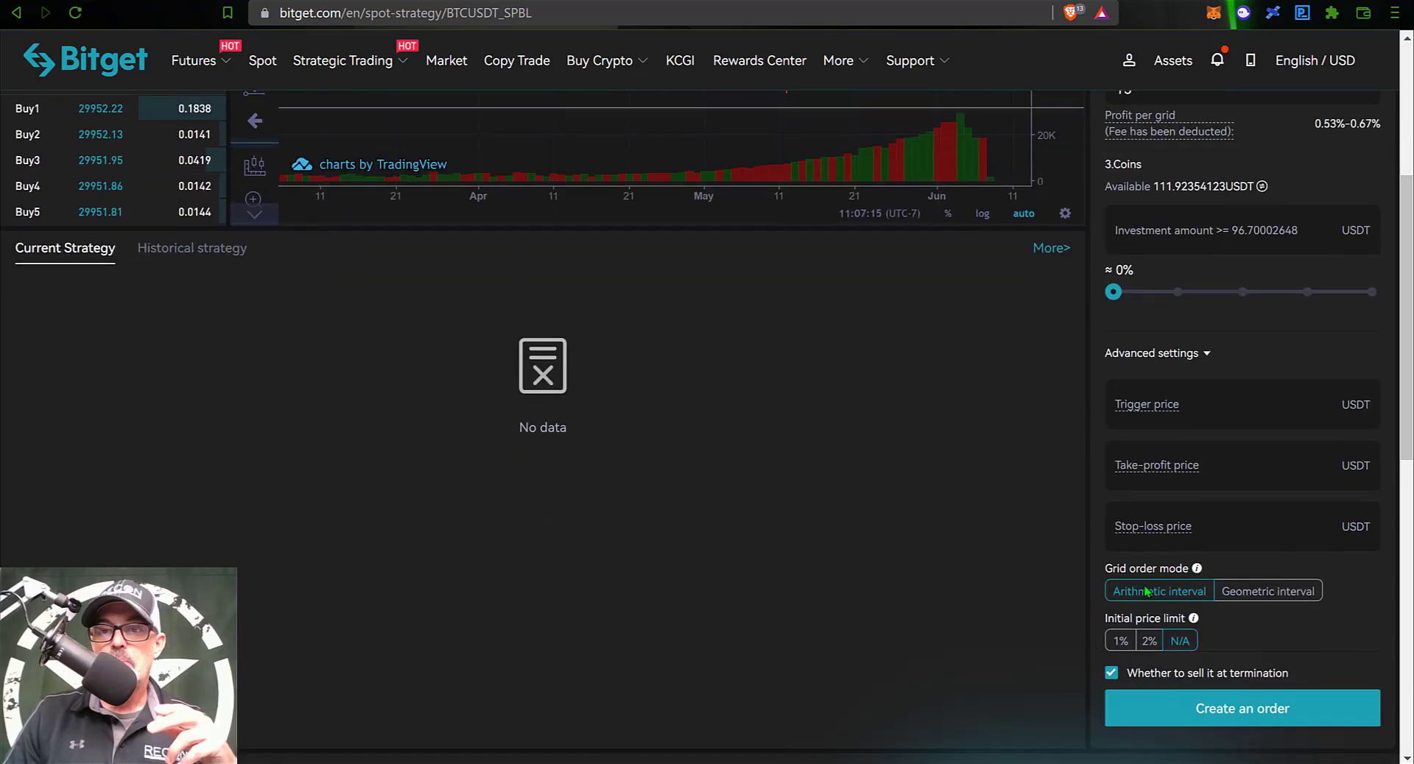
pyautogui.moveTo(1197, 569)
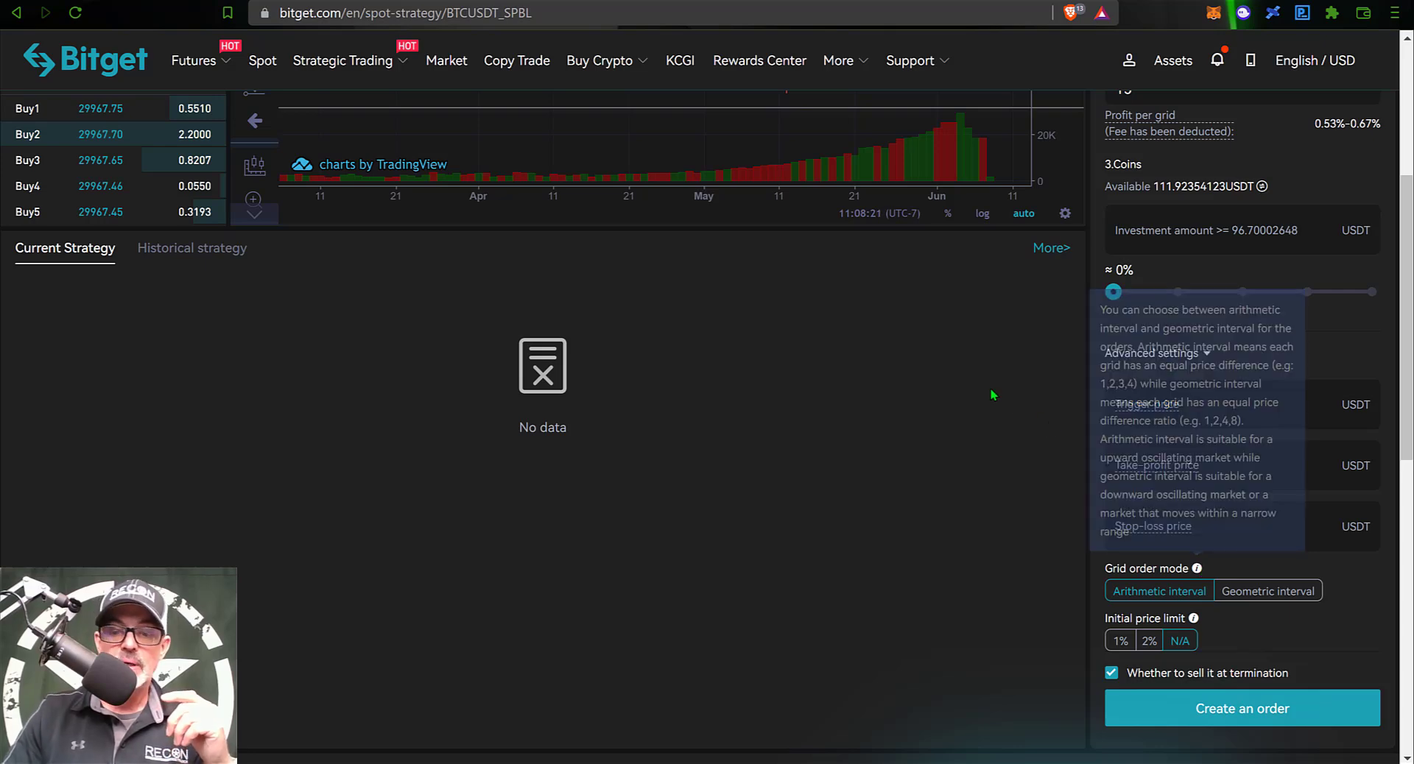
pyautogui.scroll(1, 991, 393)
pyautogui.scroll(3, 992, 396)
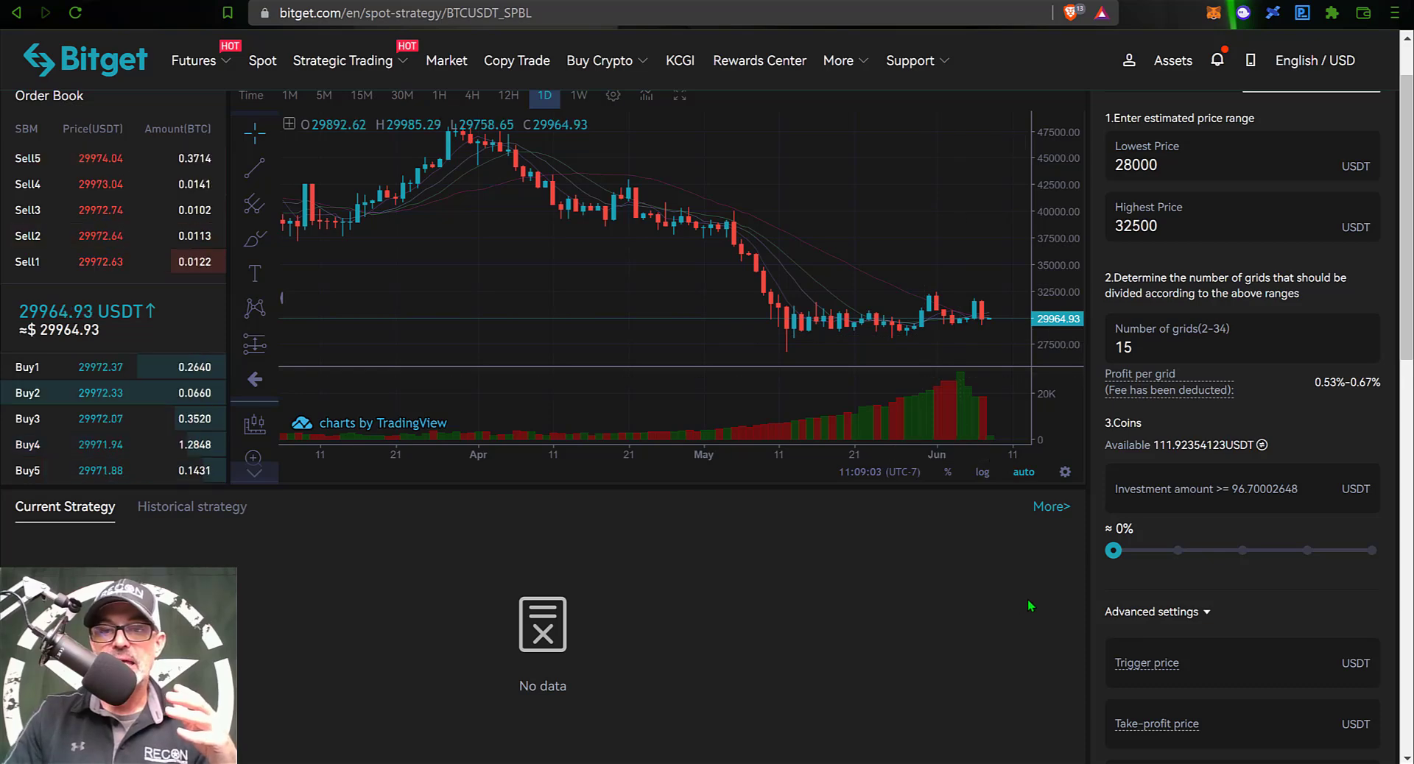
pyautogui.scroll(-2, 1028, 599)
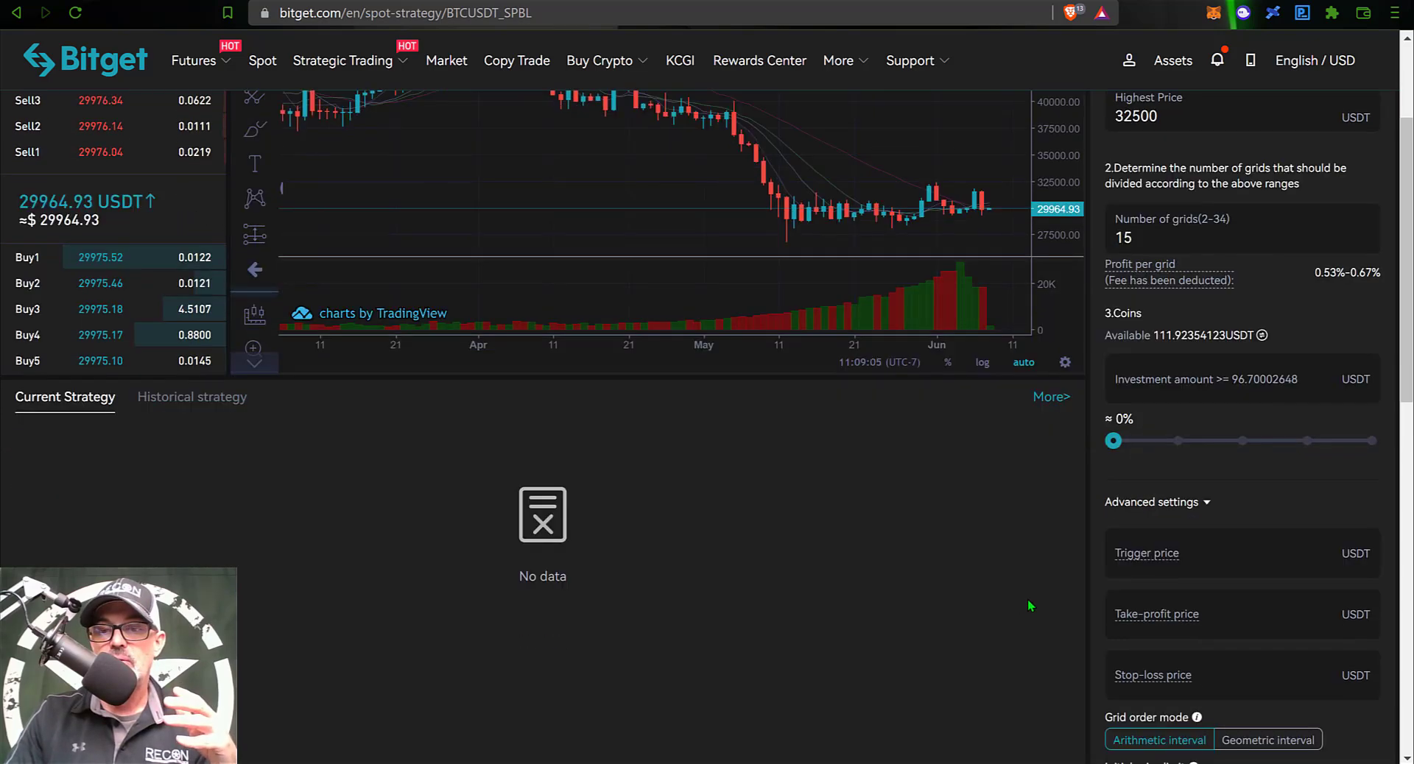
pyautogui.scroll(-2, 1027, 599)
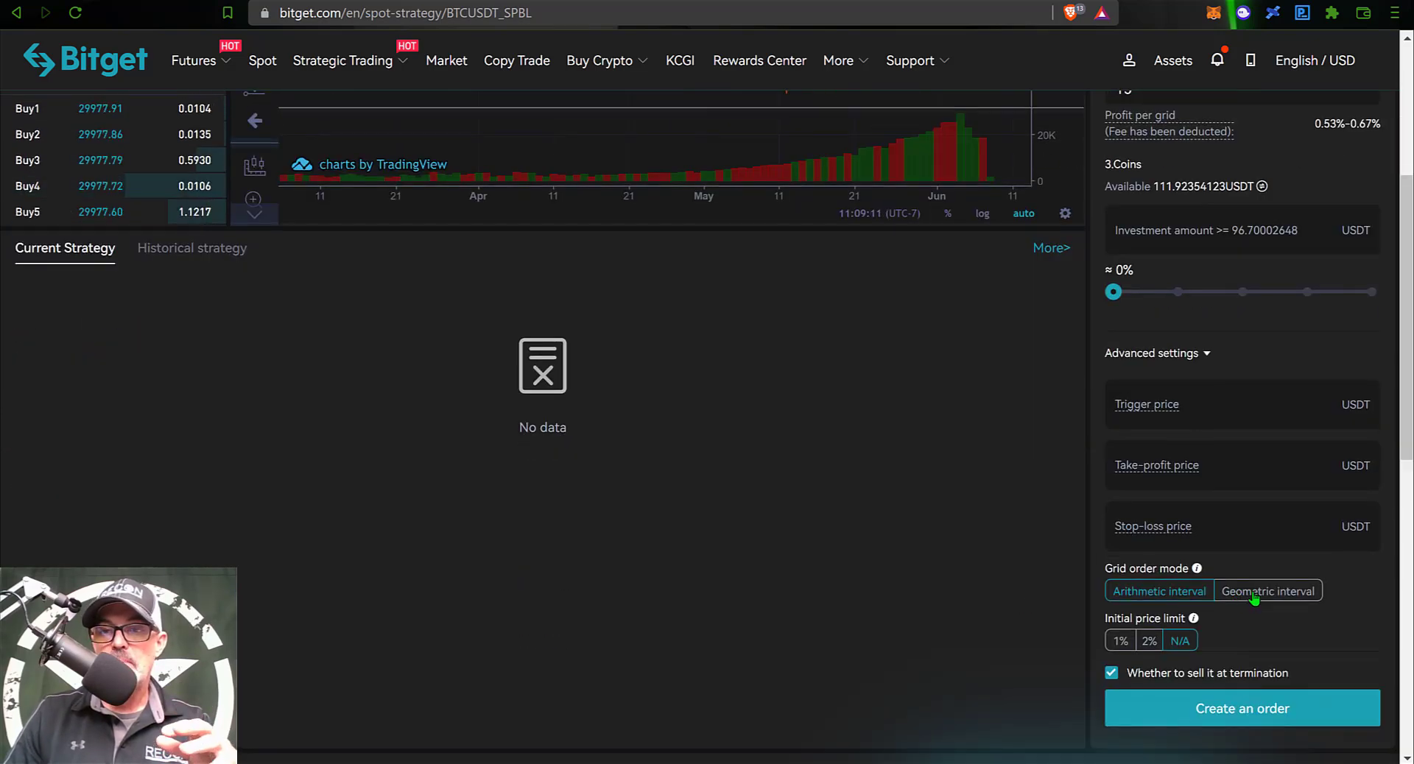
pyautogui.click(1254, 597)
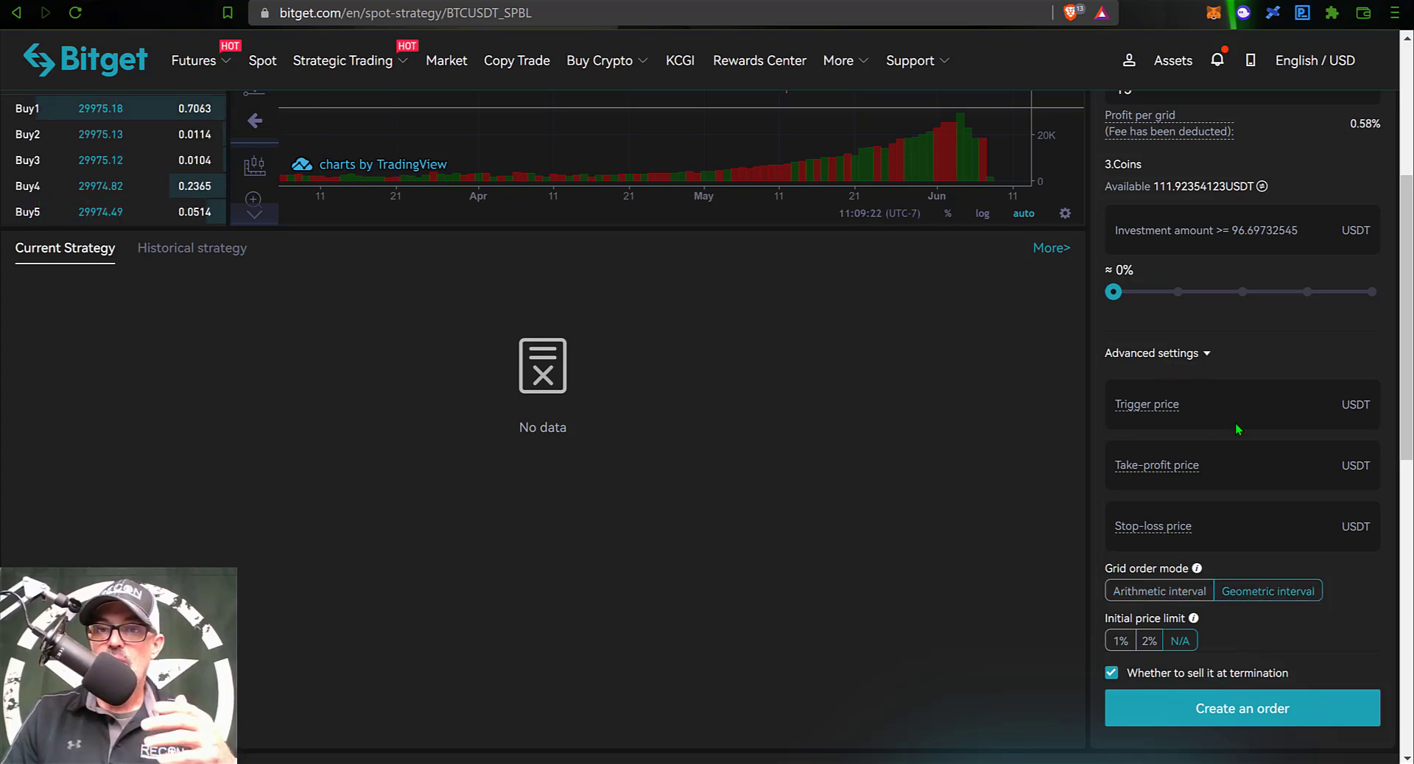
pyautogui.moveTo(1148, 405)
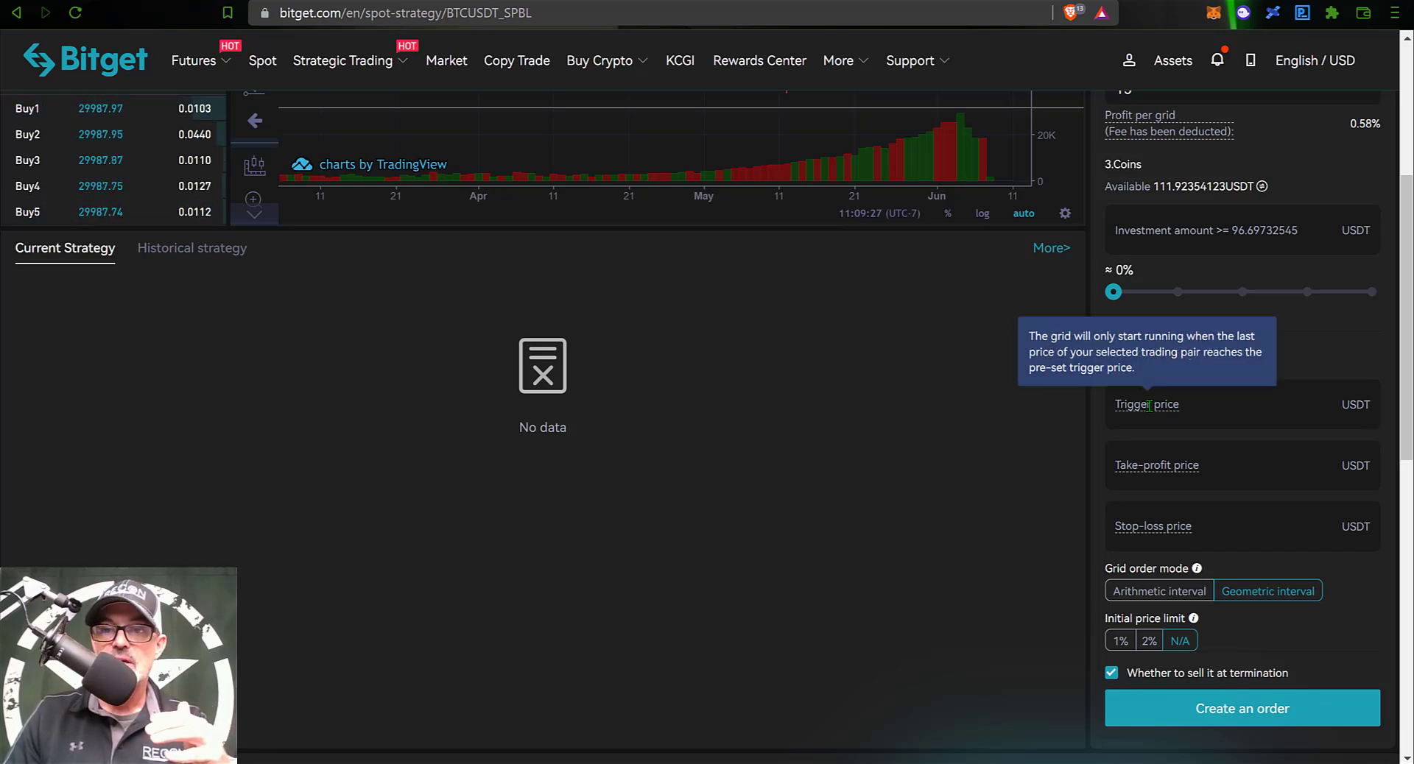
pyautogui.moveTo(1166, 469)
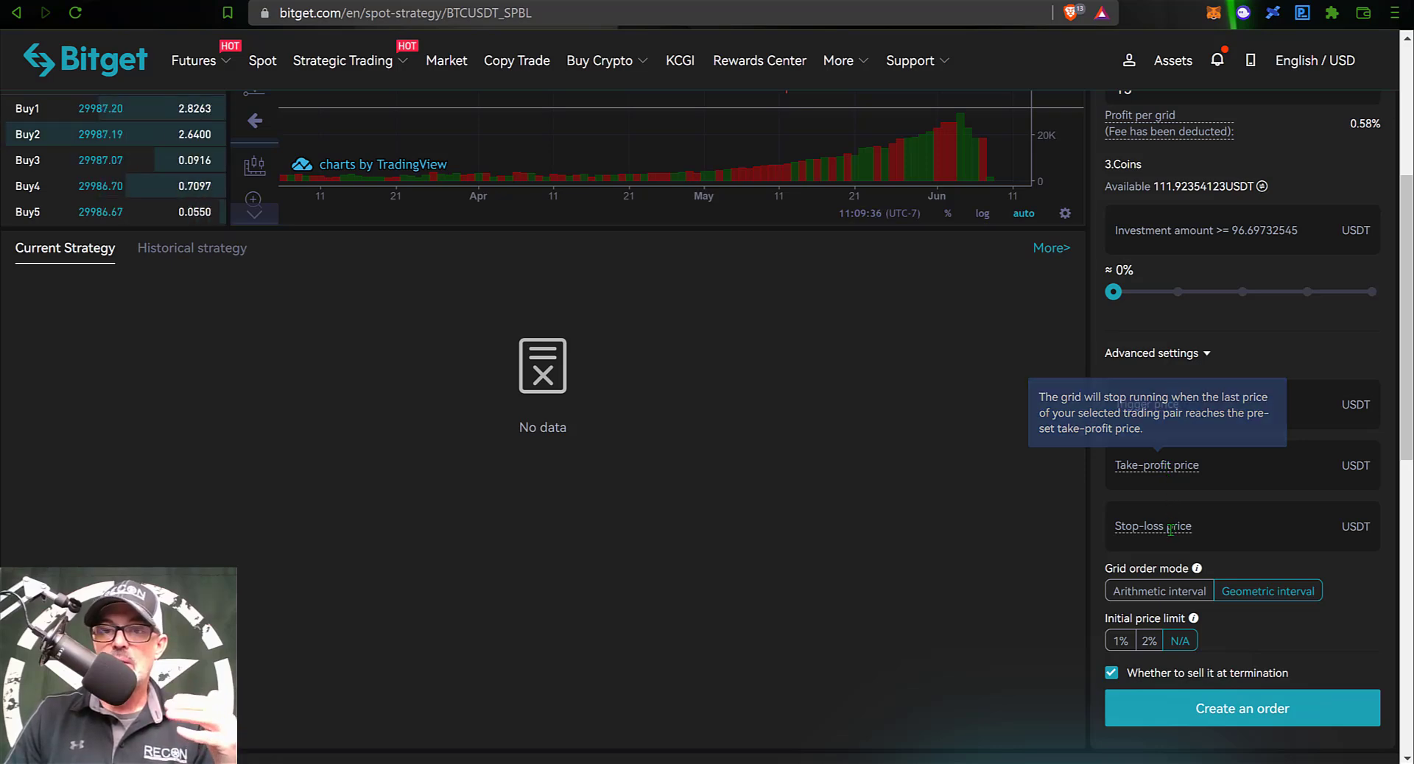
pyautogui.moveTo(1170, 529)
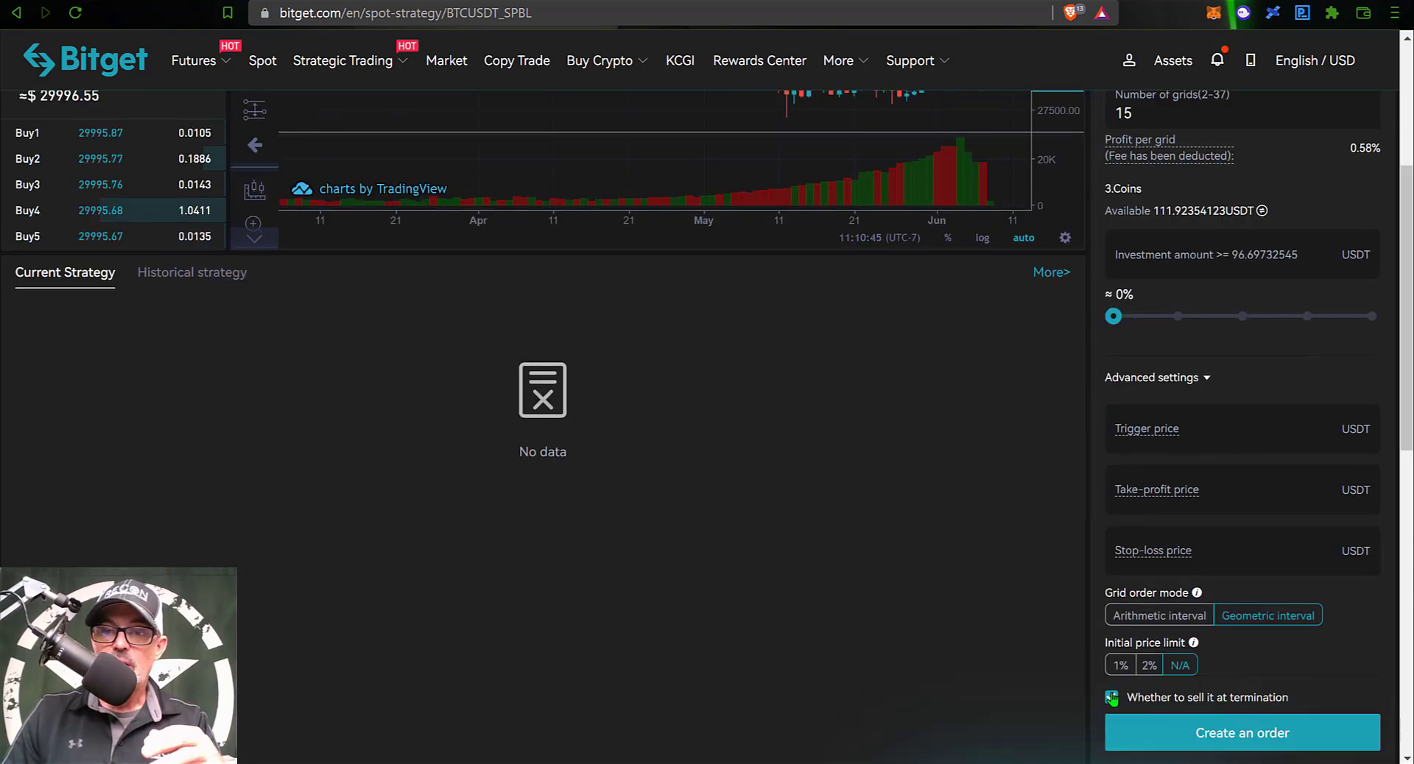
# Turn off selling the coins at termination
pyautogui.click(1112, 697)
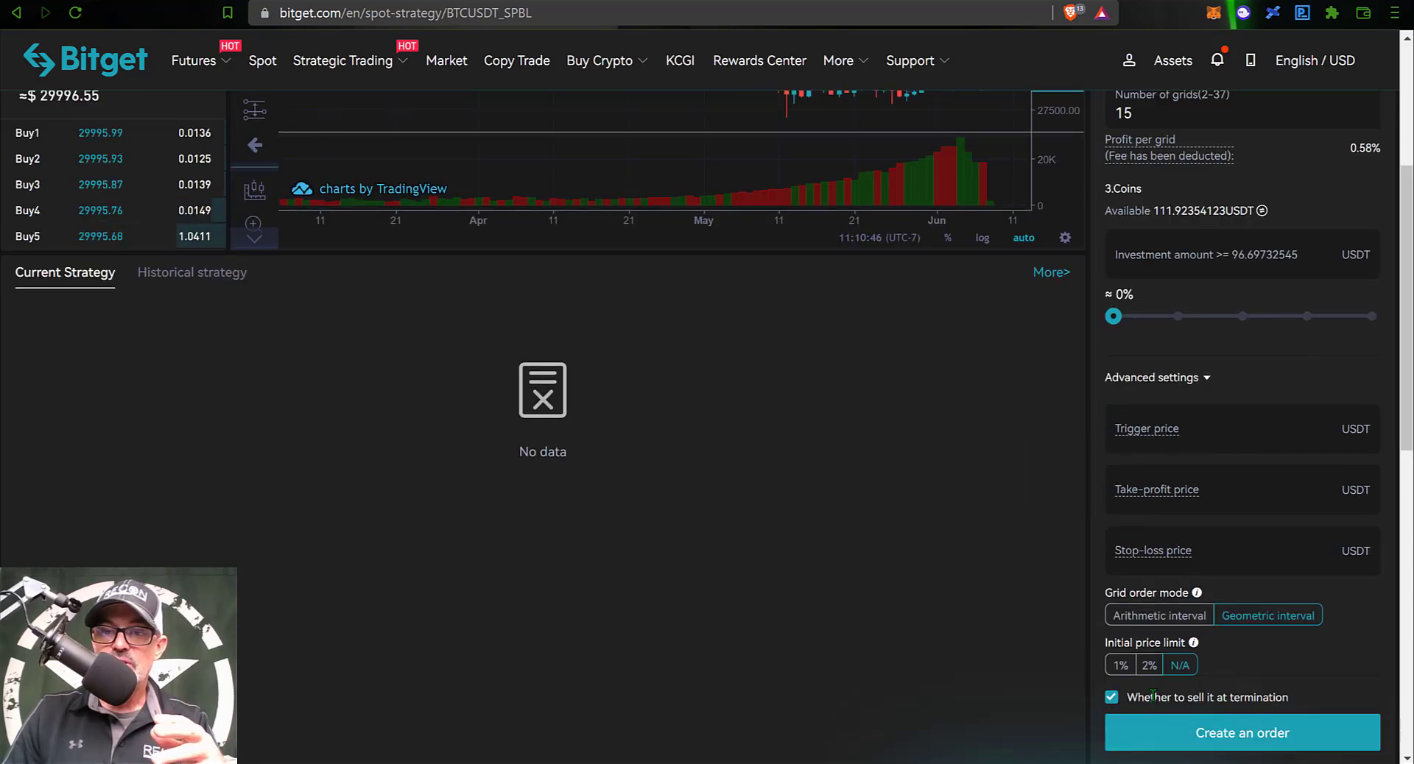
pyautogui.click(1112, 698)
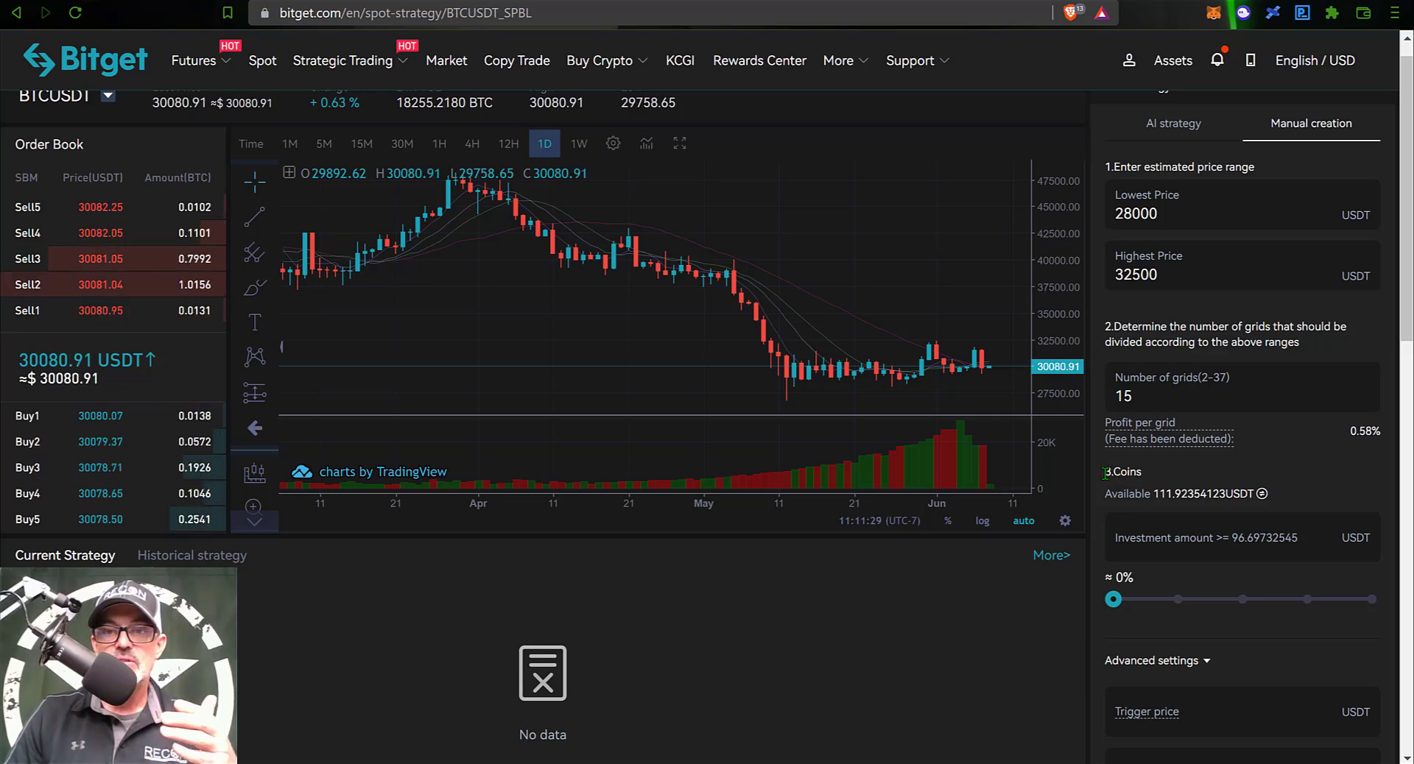
pyautogui.moveTo(1105, 473); pyautogui.dragTo(1156, 473)
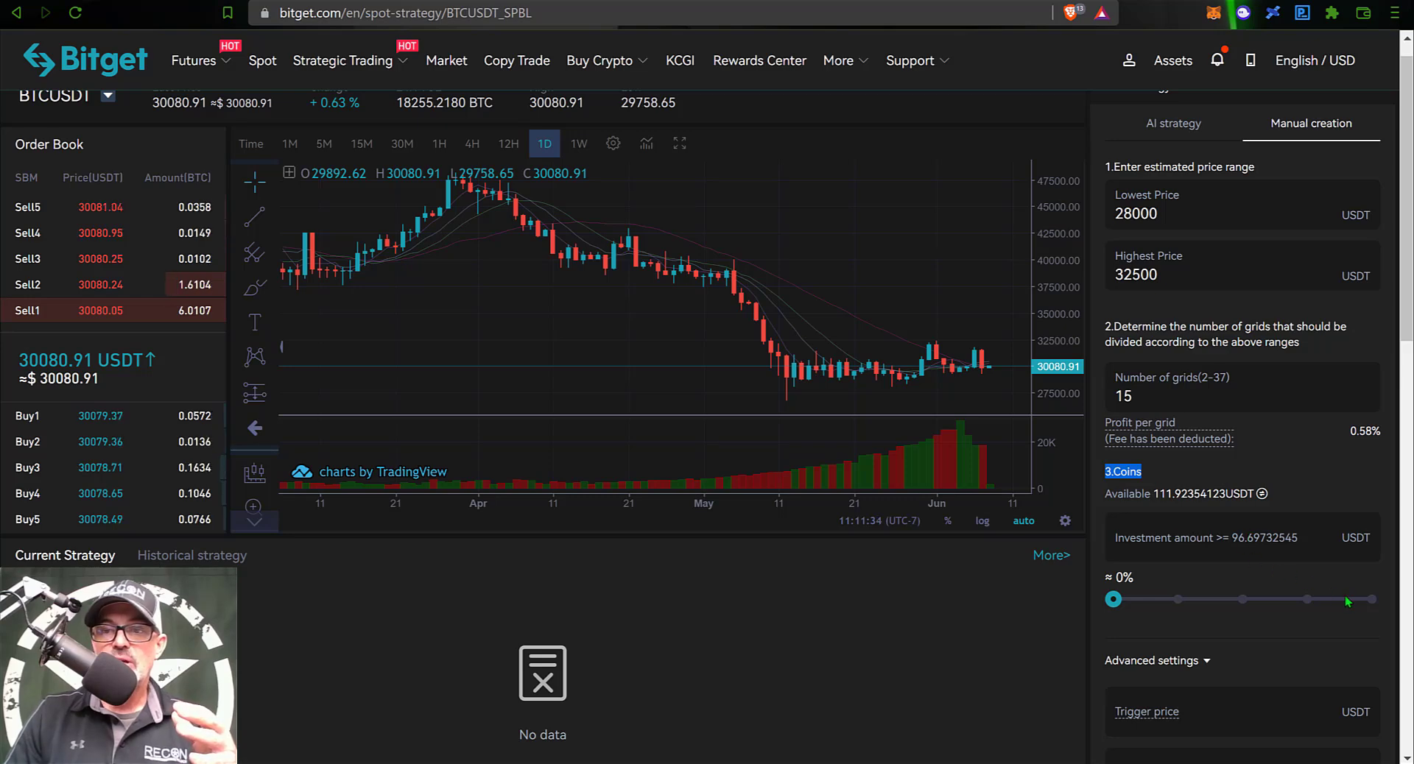
pyautogui.click(1373, 604)
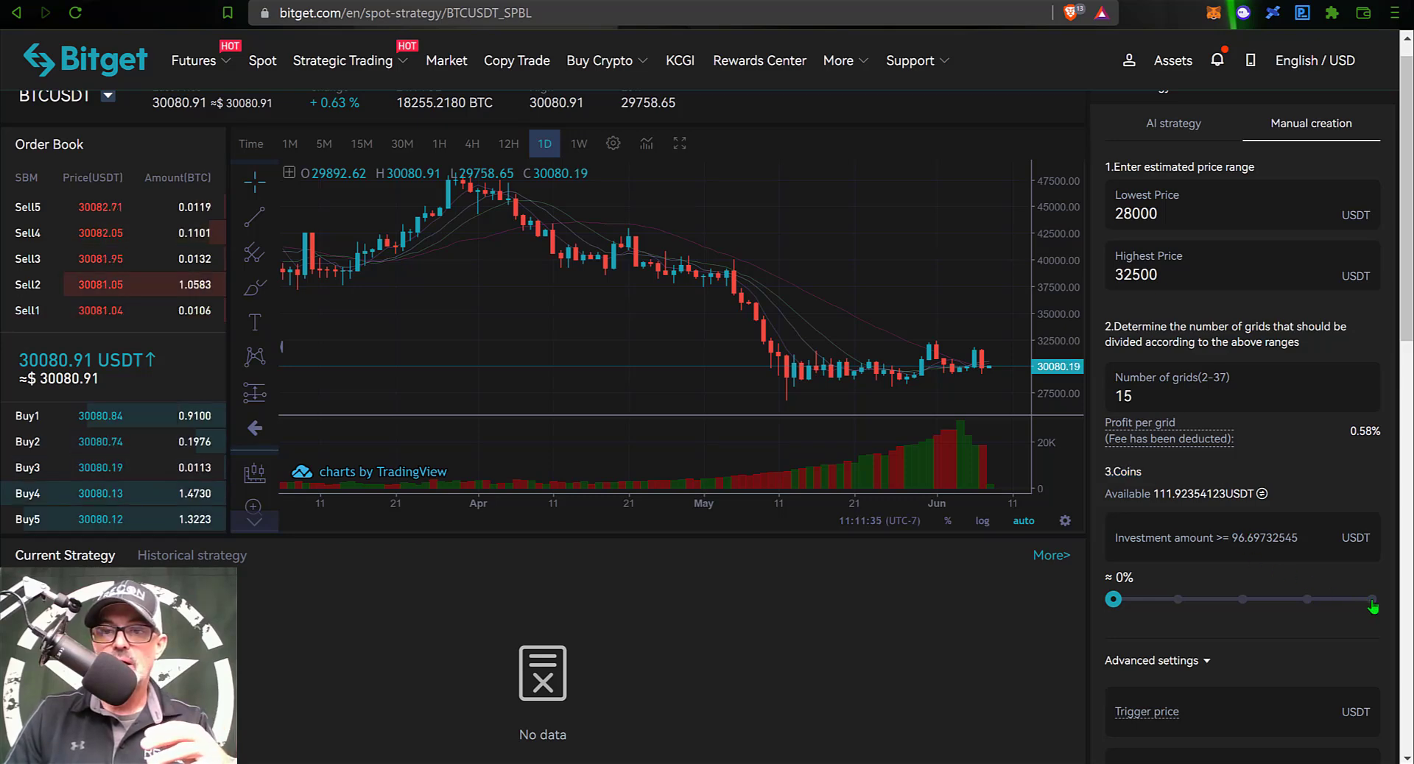
# Raise the investment to 100% of available USDT, about 111.92354123
pyautogui.click(1371, 601)
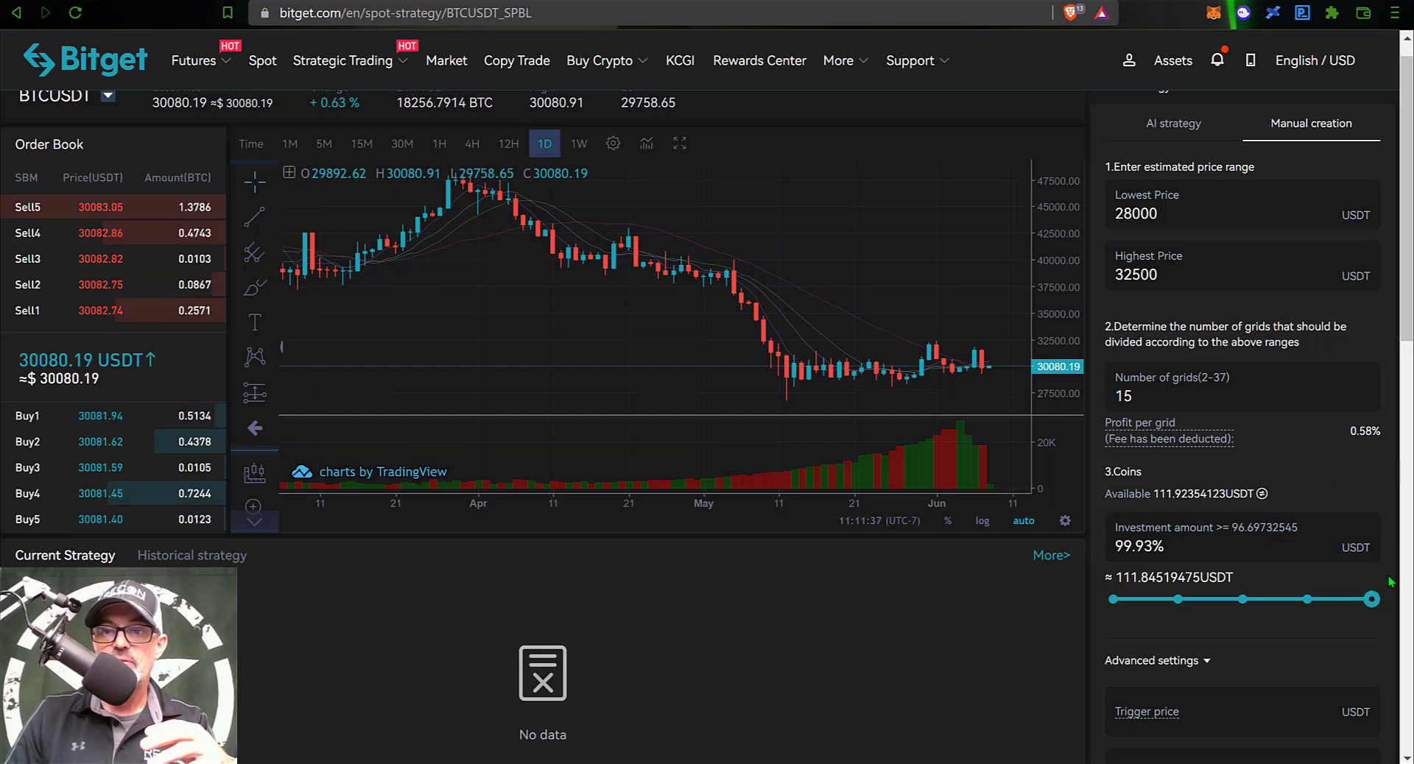
pyautogui.click(1371, 600)
pyautogui.scroll(-2, 1348, 318)
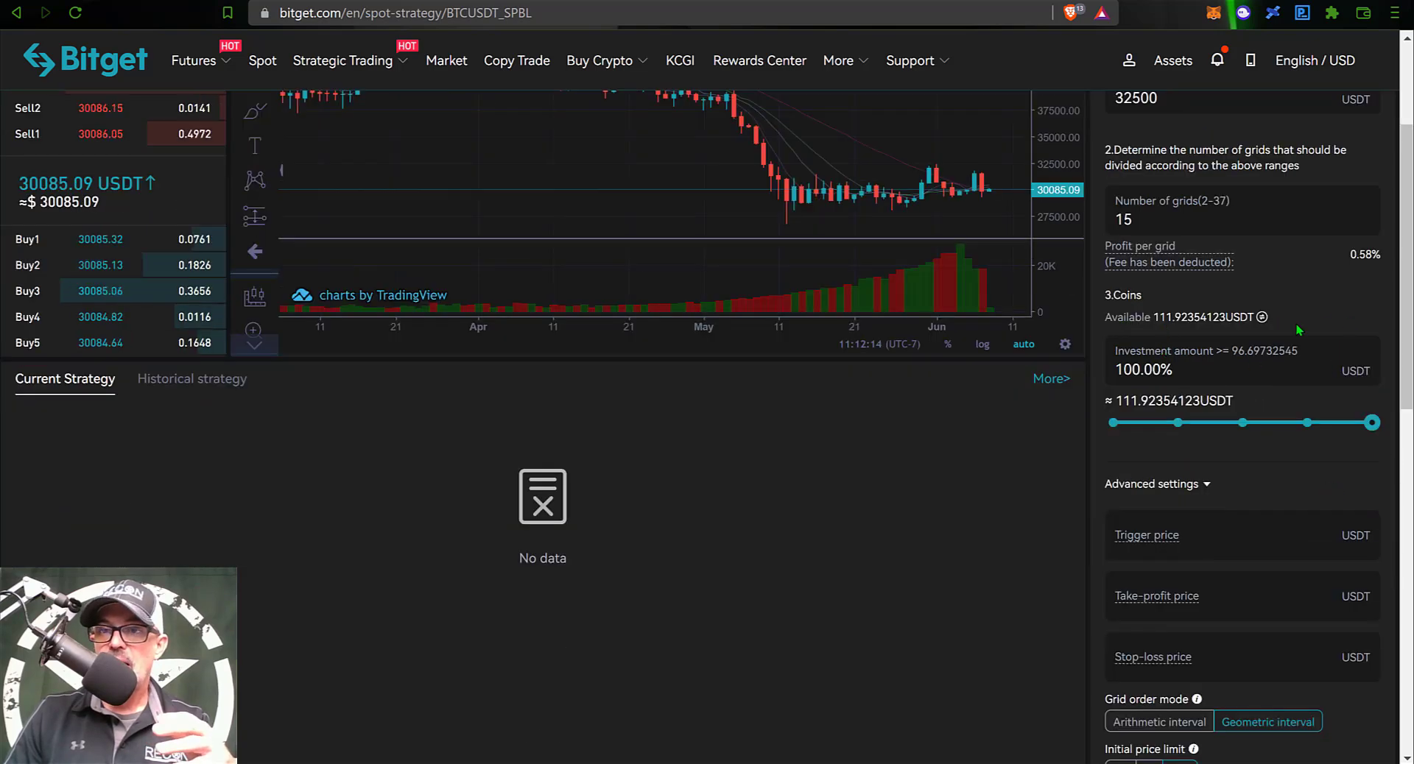
pyautogui.scroll(-1, 1404, 294)
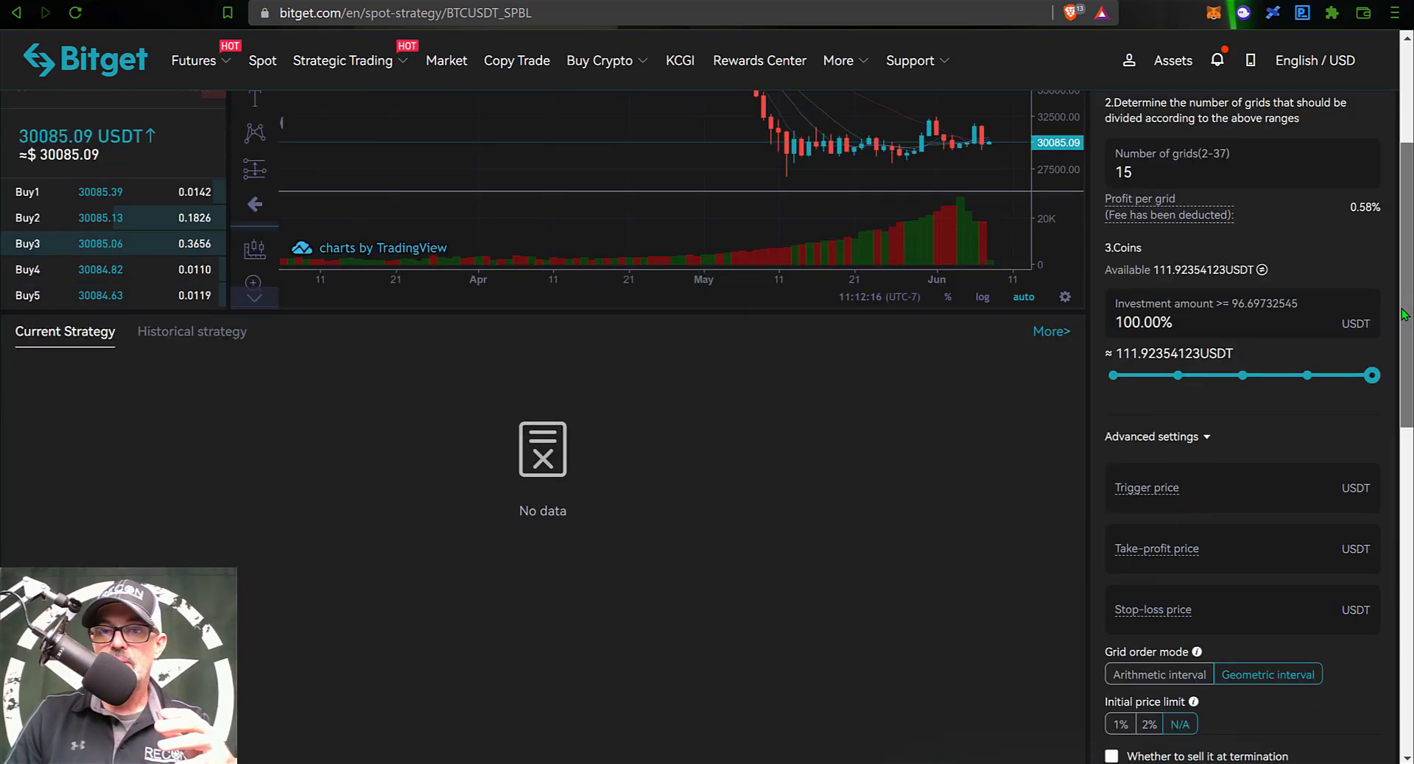
pyautogui.scroll(-2, 1404, 317)
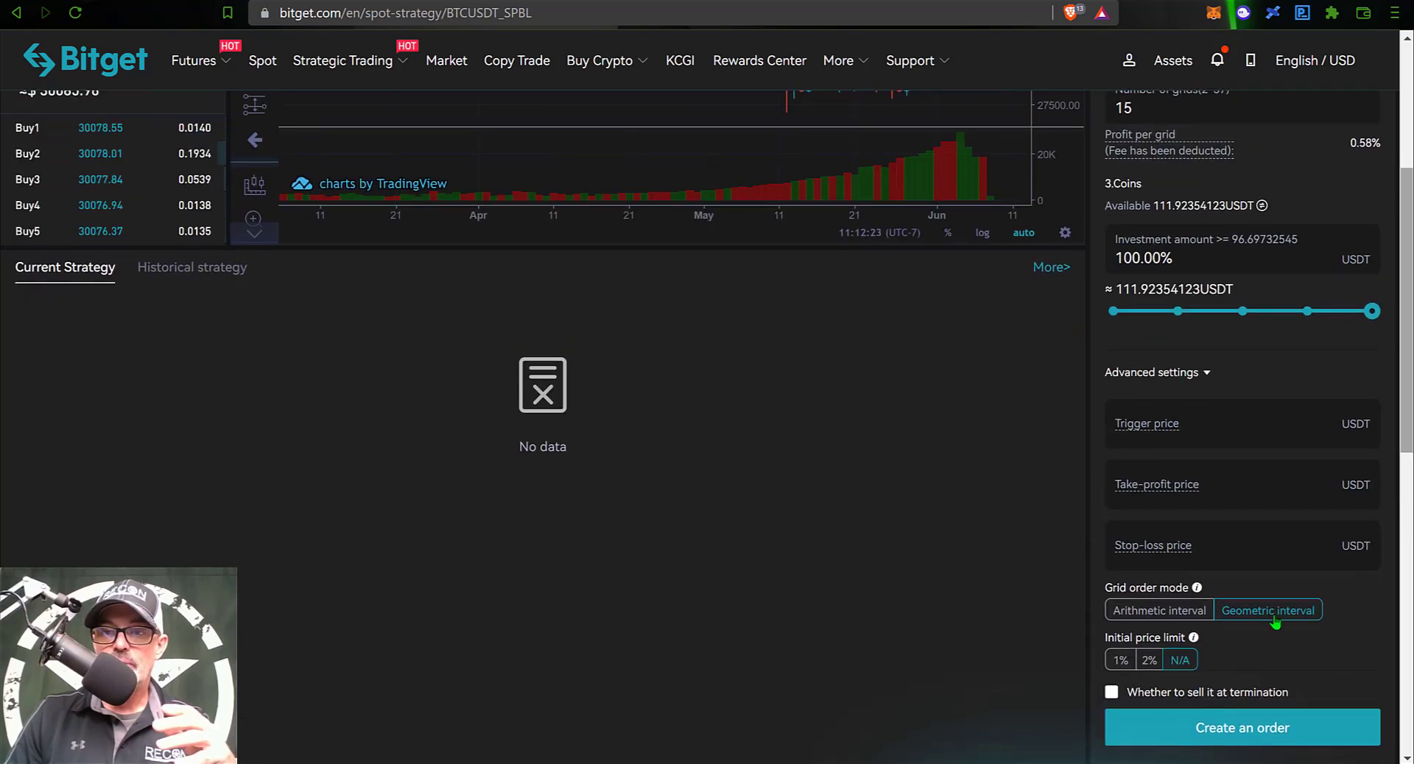
pyautogui.click(1243, 728)
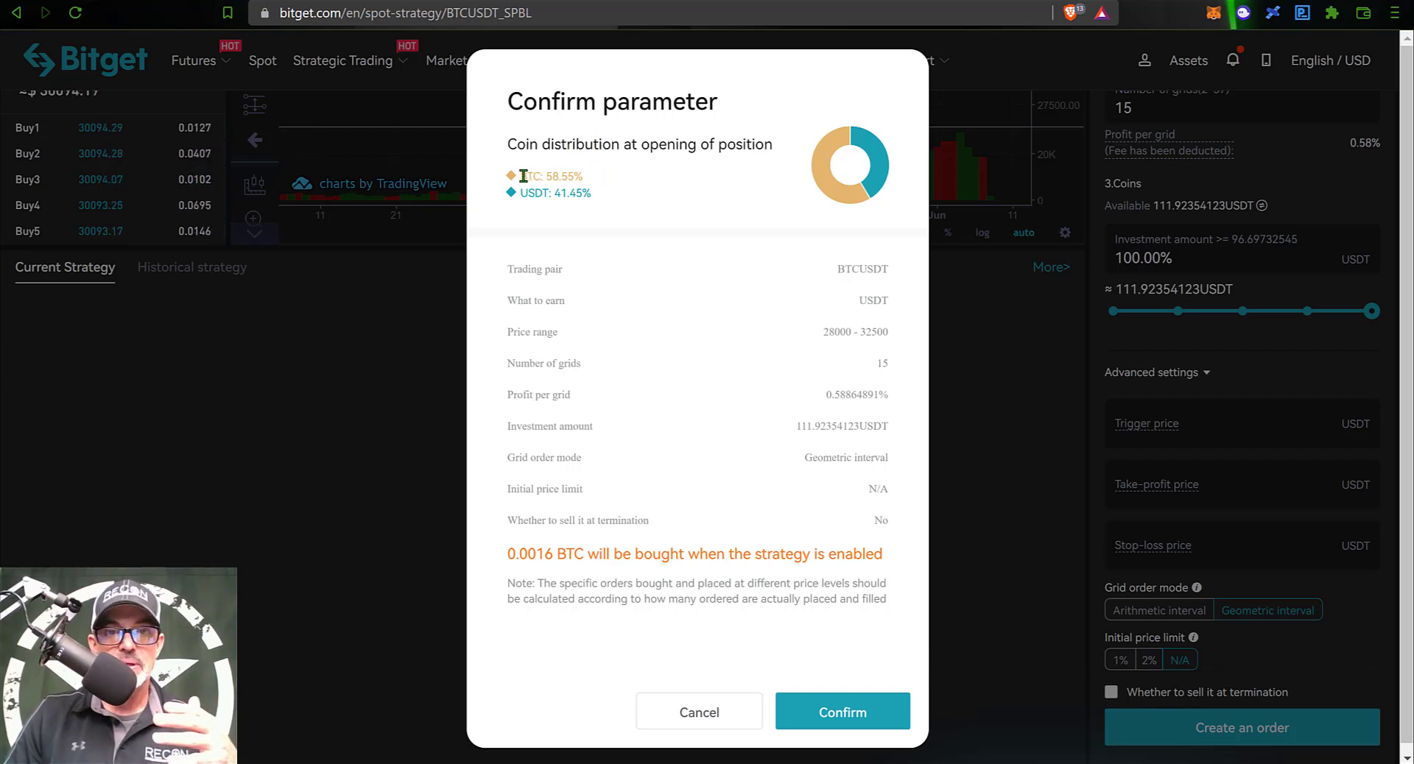
pyautogui.moveTo(522, 176)
pyautogui.mouseDown()
pyautogui.moveTo(593, 190)
pyautogui.moveTo(520, 199)
pyautogui.mouseUp()
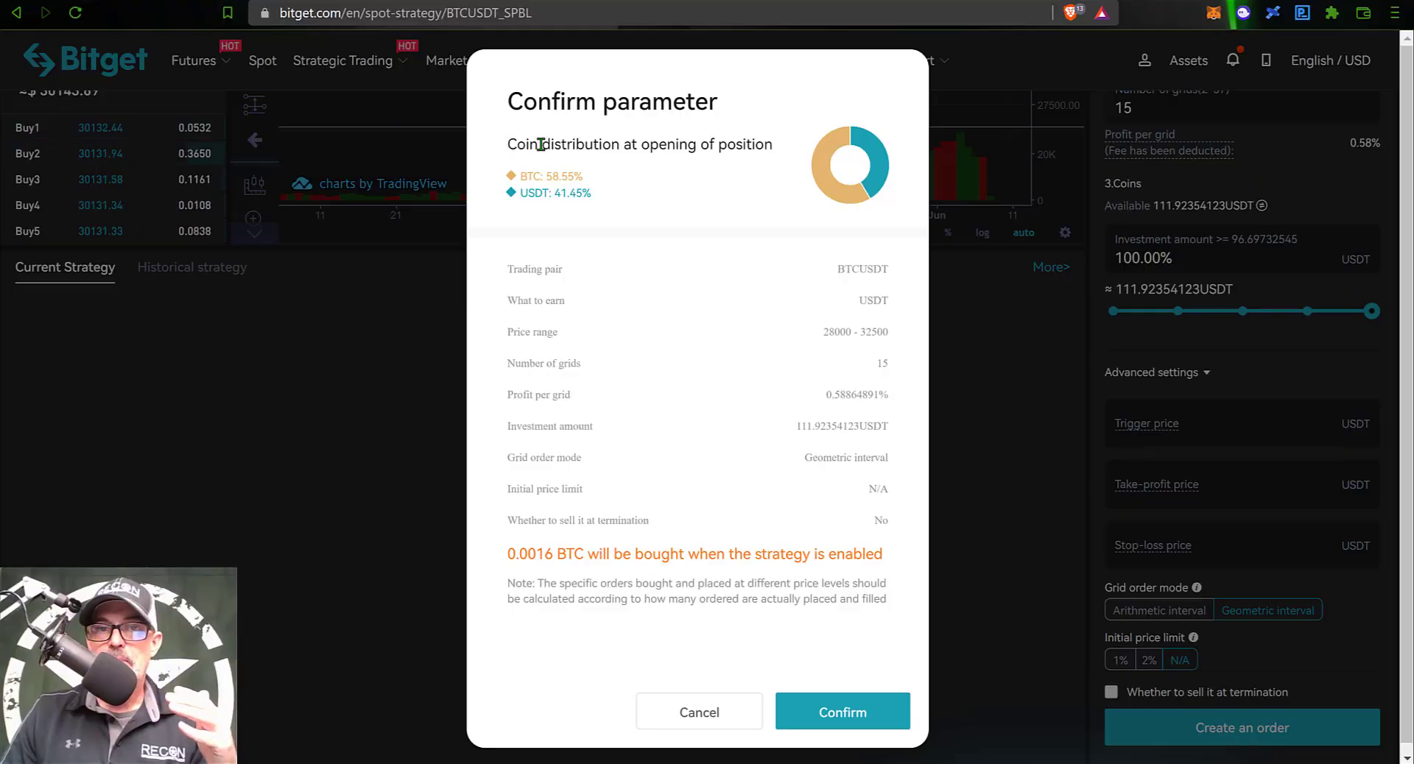
pyautogui.doubleClick(538, 143)
pyautogui.moveTo(592, 143); pyautogui.dragTo(776, 148)
# Review the confirmation summary's coin distribution and BTCUSDT pair row for the 15-grid, 28000–32500 strategy
pyautogui.click(776, 148)
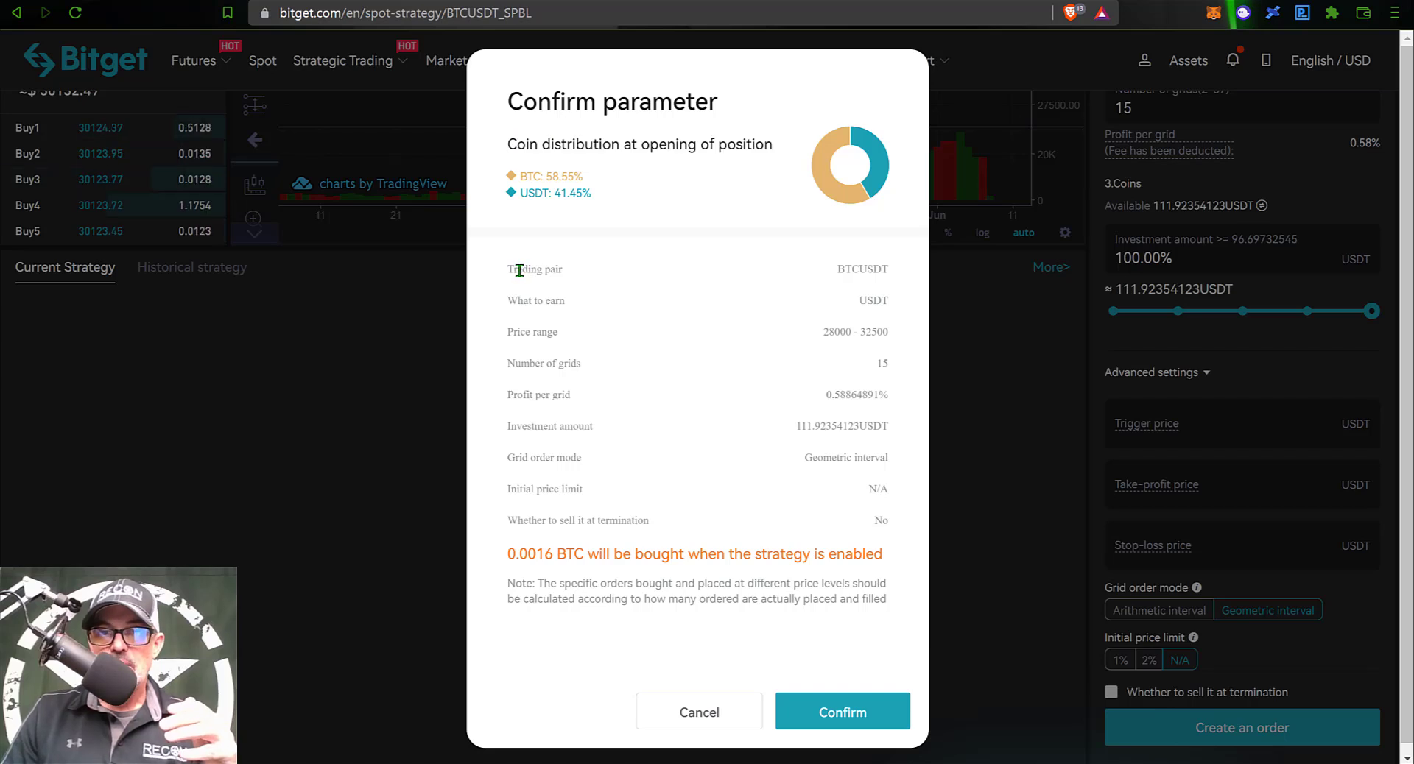
pyautogui.moveTo(856, 275); pyautogui.dragTo(889, 299)
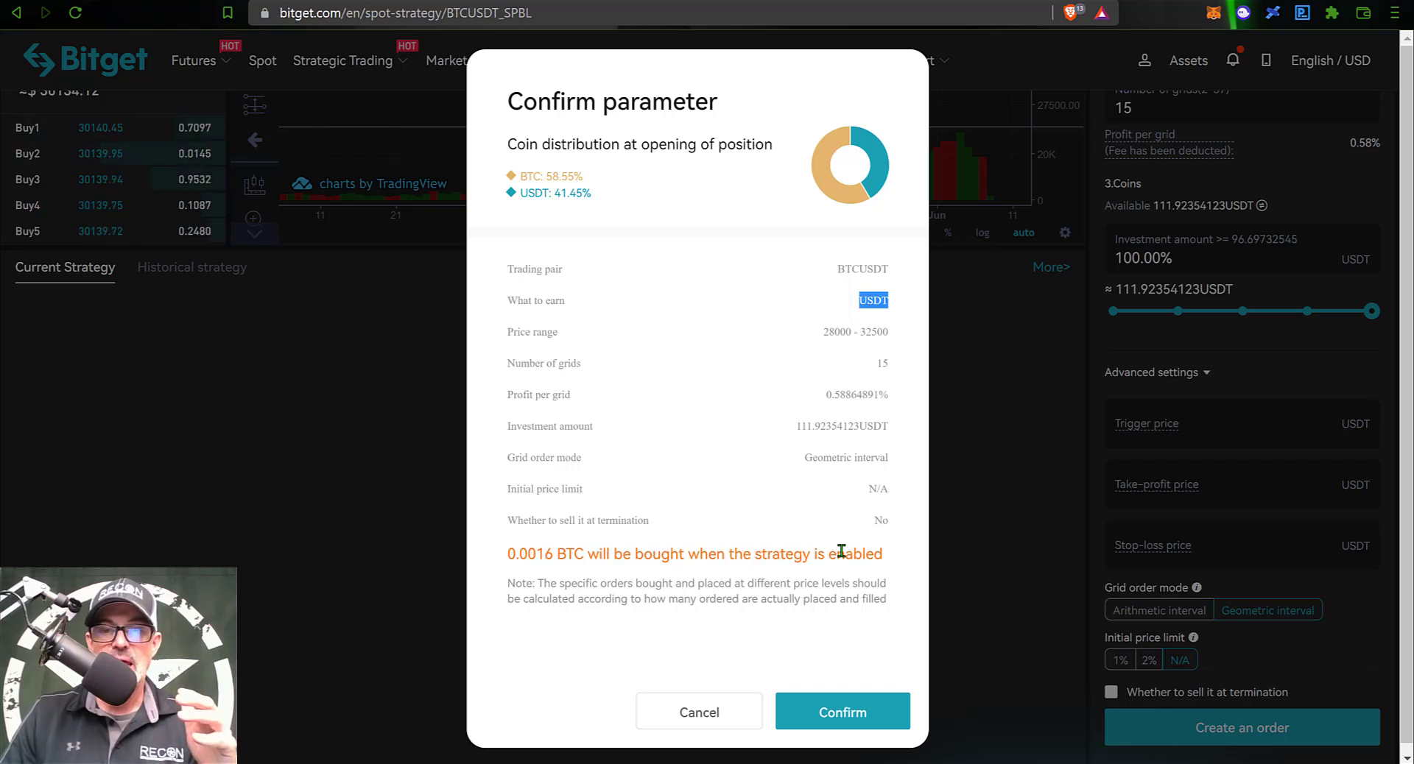
pyautogui.click(853, 715)
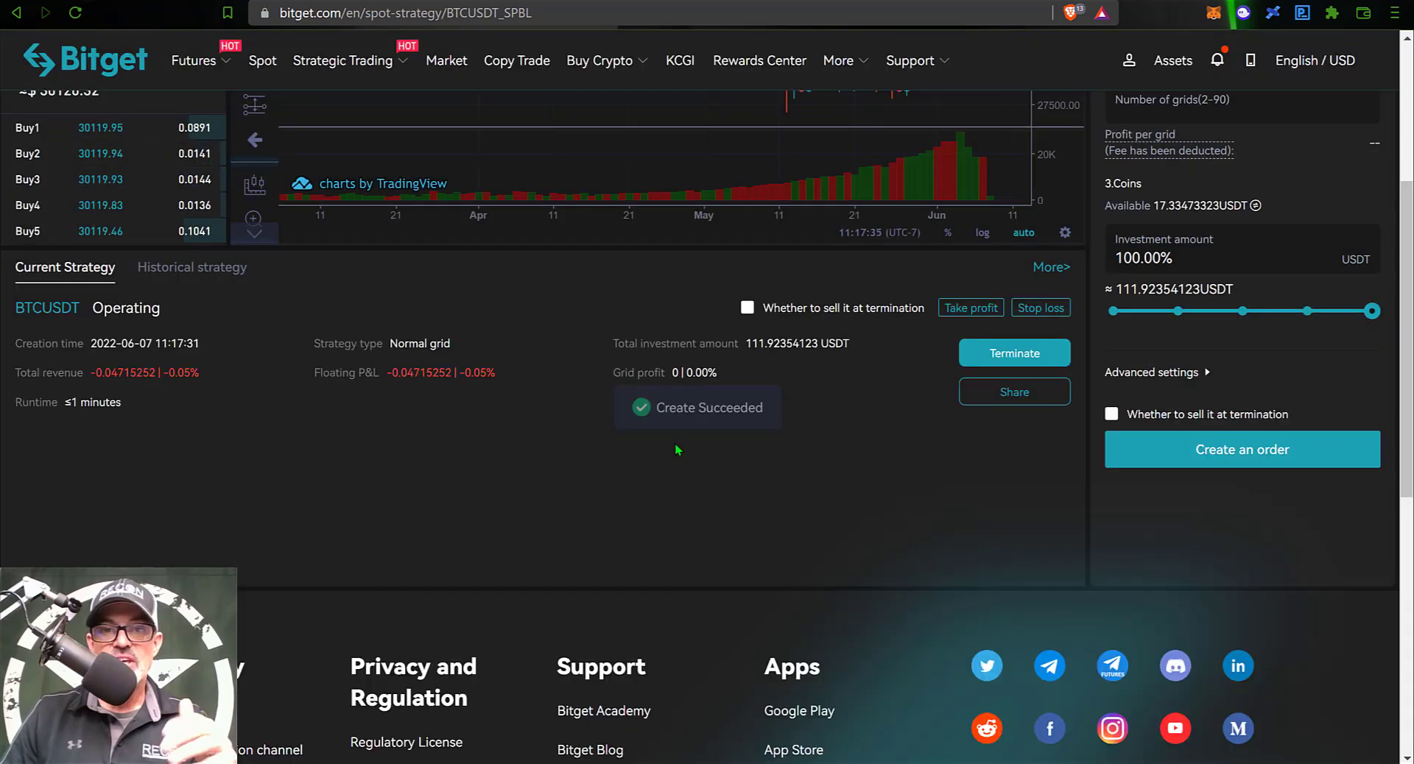